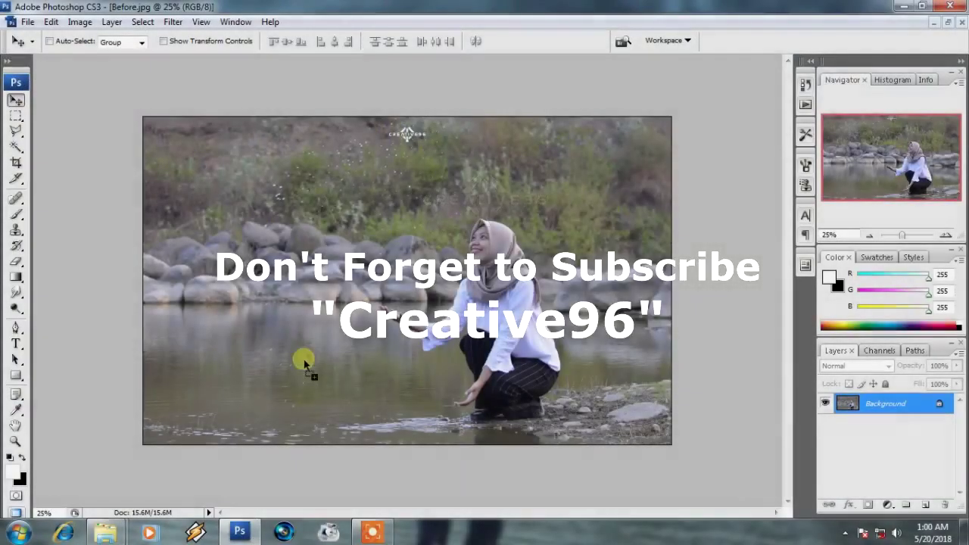
Step: Duplicate Before.jpg's Background layer into a Background copy layer
right_click(283, 532)
left_click(418, 253)
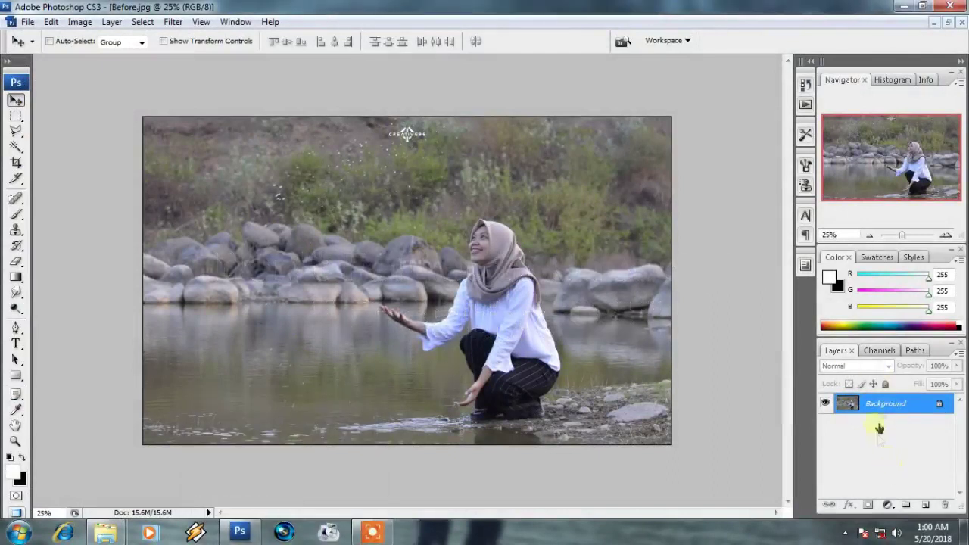
left_click_drag(882, 405, 926, 504)
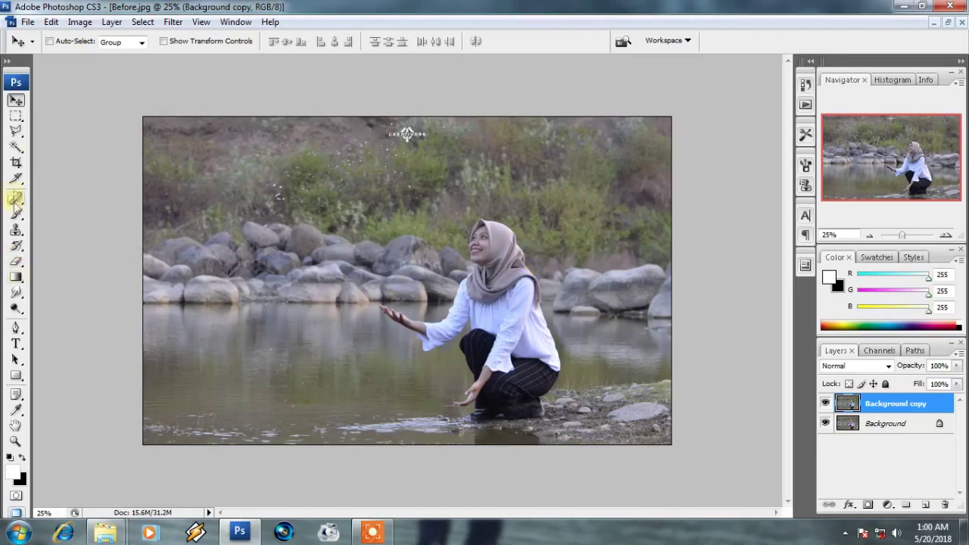
Step: Magic-wand select the water, then add the rocks, background and right-side shoreline to the selection
left_click(15, 147)
left_click(222, 342)
left_click(323, 387)
left_click(346, 340, "shift")
left_click(594, 363, "shift")
left_click(613, 356, "shift")
left_click(583, 386, "shift")
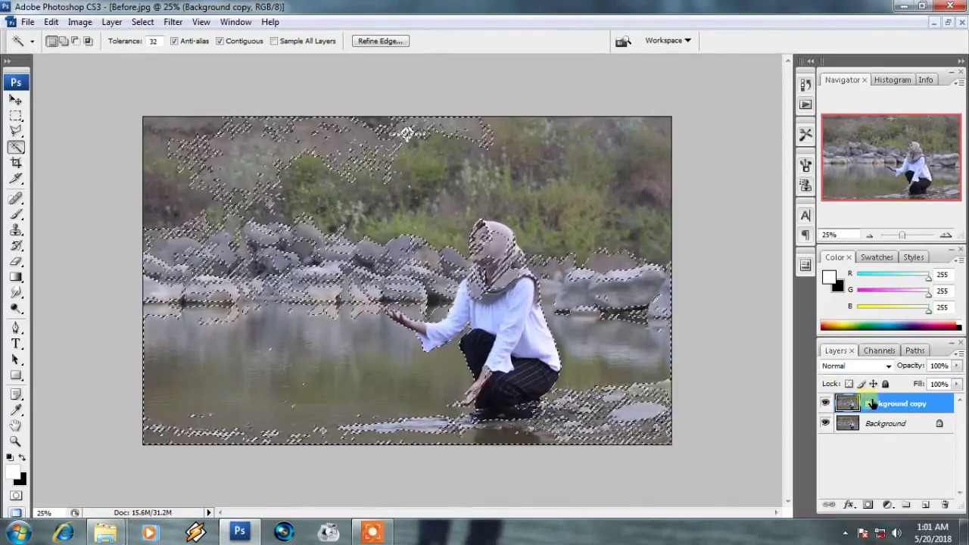
Step: Copy the selection to a new layer and tint its midtones Cyan -75, Blue +71
key("ctrl+j")
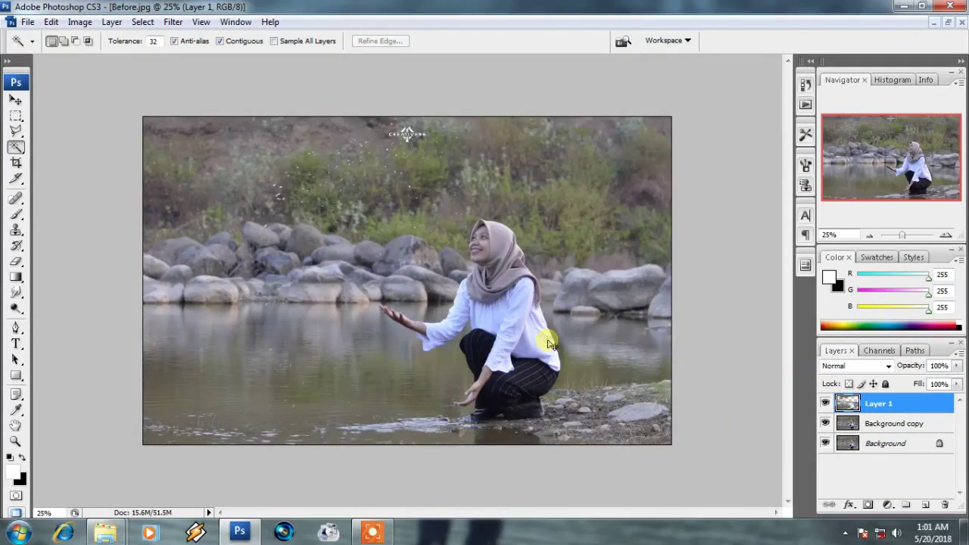
key("ctrl+b")
left_click_drag(639, 154, 594, 158)
mouse_move(644, 189)
left_mouse_down()
mouse_move(686, 188)
mouse_move(626, 171)
mouse_move(639, 174)
left_mouse_up()
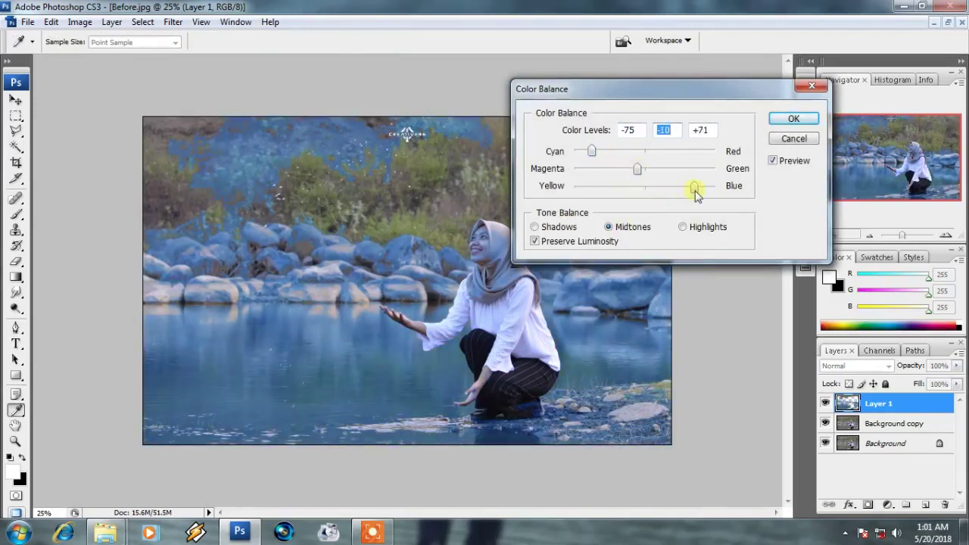
key("Return")
key("w")
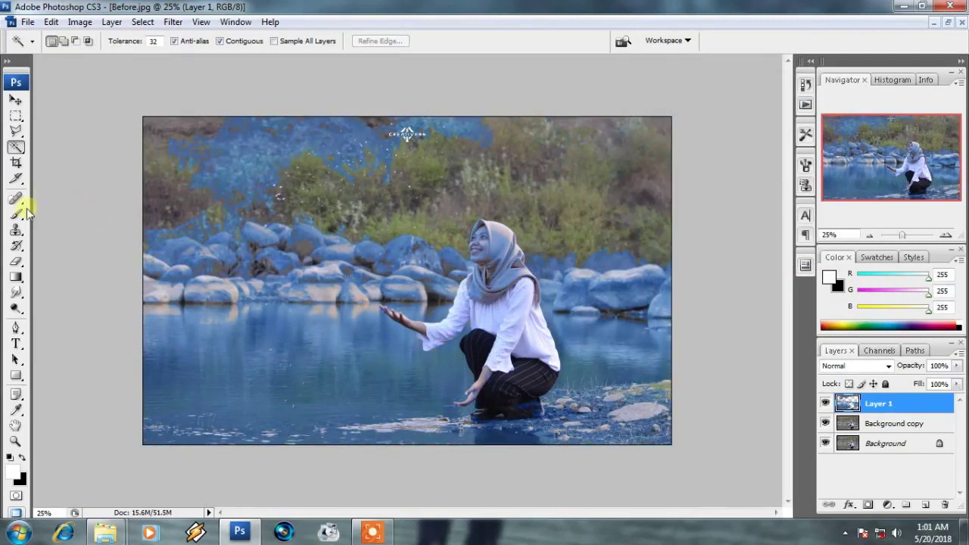
Step: Erase Layer 1's blue tint from the top edge, top-left foliage, the woman's hijab, face and rocks
left_click(15, 264)
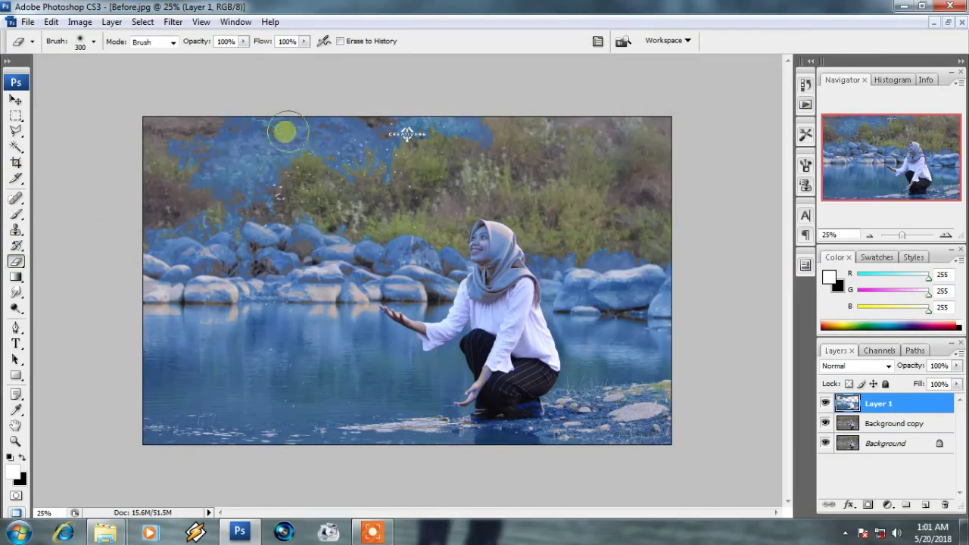
left_click_drag(283, 129, 497, 132)
mouse_move(283, 133)
left_mouse_down()
mouse_move(232, 141)
mouse_move(179, 184)
left_mouse_up()
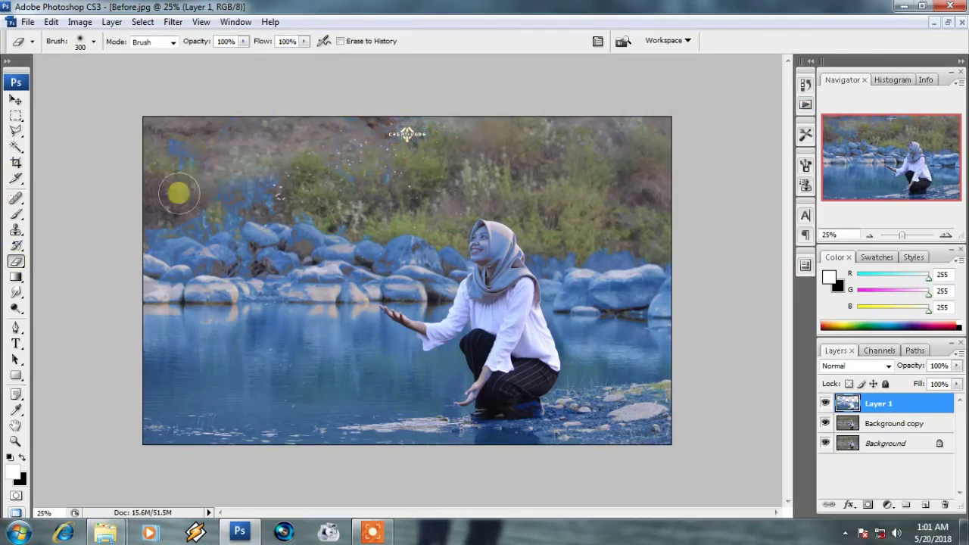
mouse_move(454, 230)
left_mouse_down()
mouse_move(487, 275)
mouse_move(502, 275)
mouse_move(151, 271)
mouse_move(432, 253)
mouse_move(182, 227)
left_mouse_up()
mouse_move(514, 275)
left_mouse_down()
mouse_move(674, 296)
mouse_move(584, 259)
mouse_move(622, 287)
mouse_move(715, 288)
mouse_move(695, 396)
mouse_move(580, 413)
mouse_move(628, 407)
mouse_move(684, 424)
mouse_move(580, 426)
mouse_move(584, 435)
mouse_move(493, 411)
mouse_move(463, 423)
mouse_move(510, 389)
mouse_move(500, 369)
left_mouse_up()
Step: With a smaller then larger eraser, clear the tint from her hand, knee and the remaining top area
key("bracketleft")
key("bracketleft")
key("bracketleft")
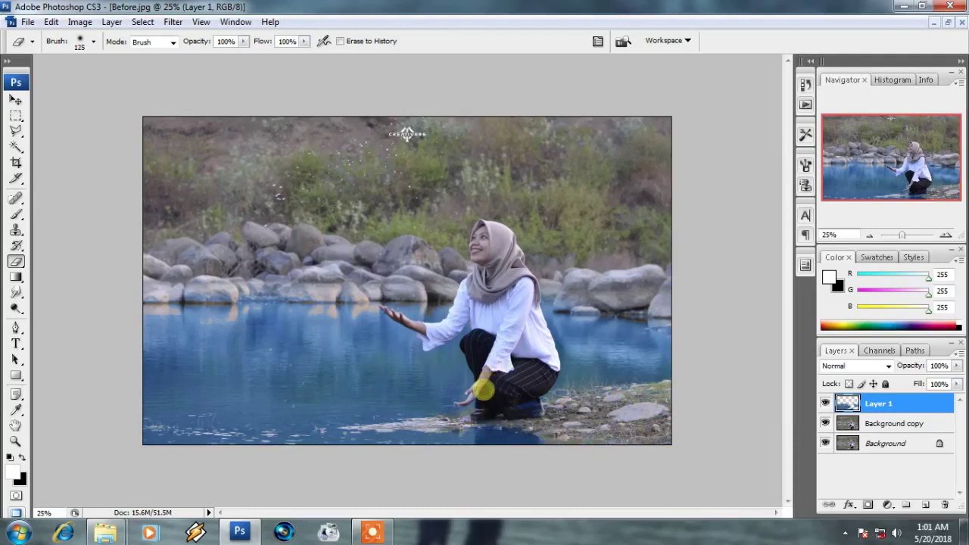
left_click_drag(475, 395, 486, 349)
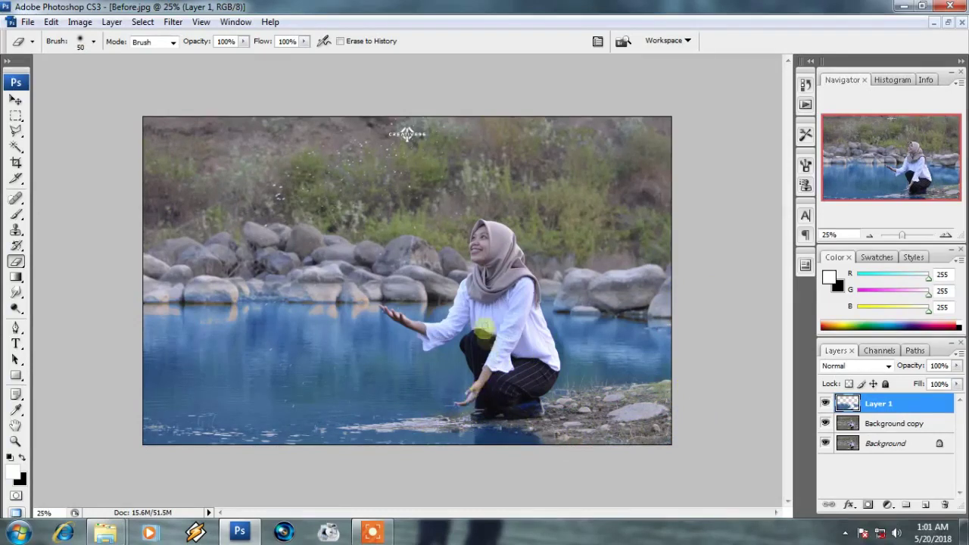
key("bracketright")
key("bracketright")
key("bracketright")
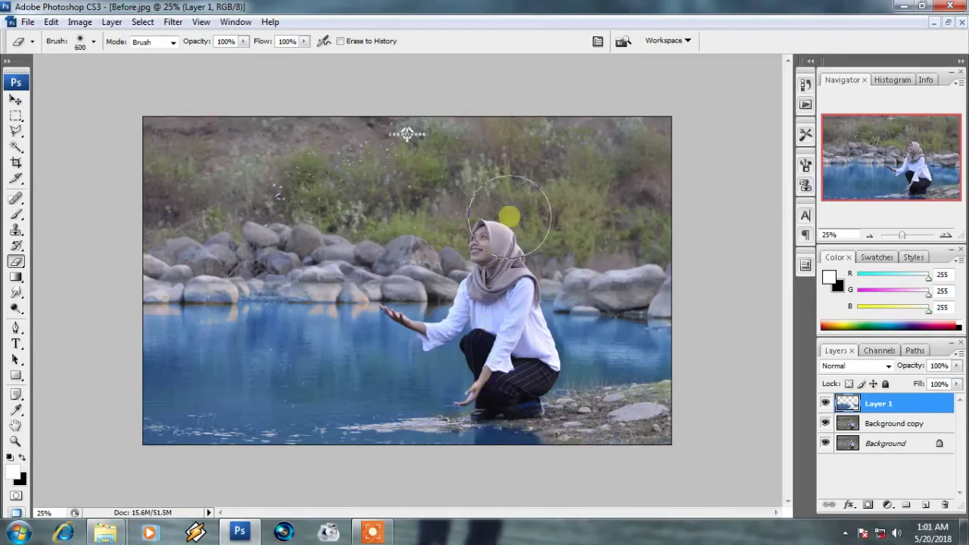
mouse_move(706, 156)
left_mouse_down()
mouse_move(432, 195)
mouse_move(353, 159)
mouse_move(496, 167)
mouse_move(609, 218)
left_mouse_up()
key("ctrl+b")
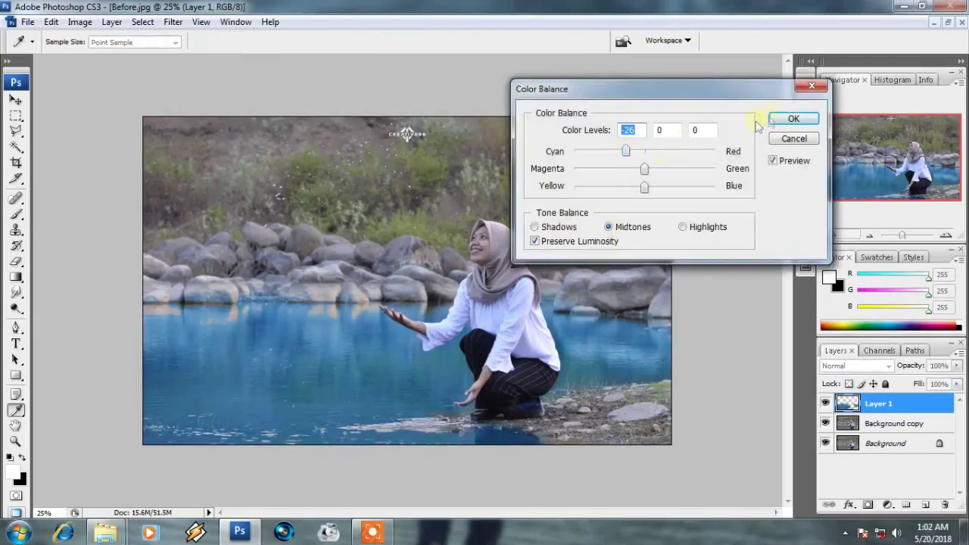
Step: Apply an extra Cyan -26 colour balance, then duplicate the Background copy layer
left_click(787, 119)
left_click(16, 99)
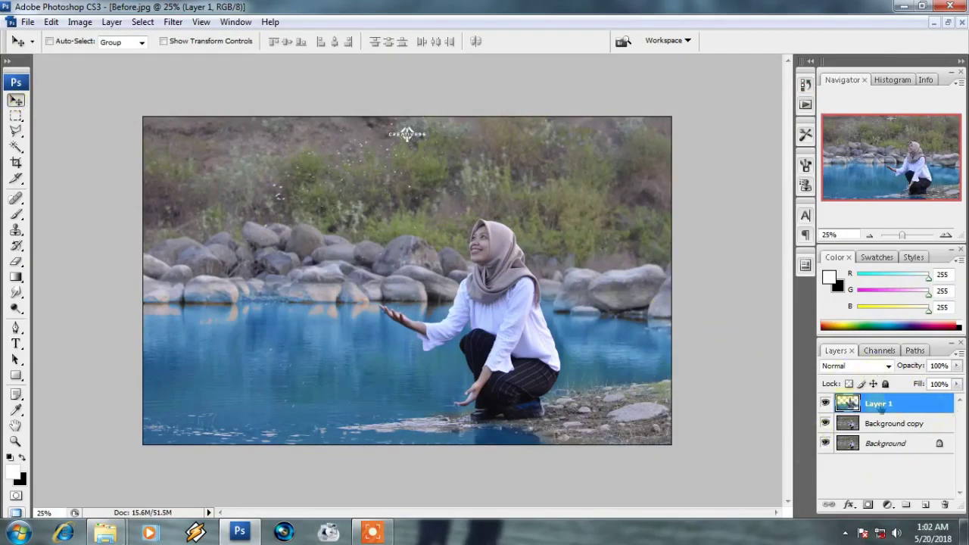
left_click(898, 424)
key("ctrl+j")
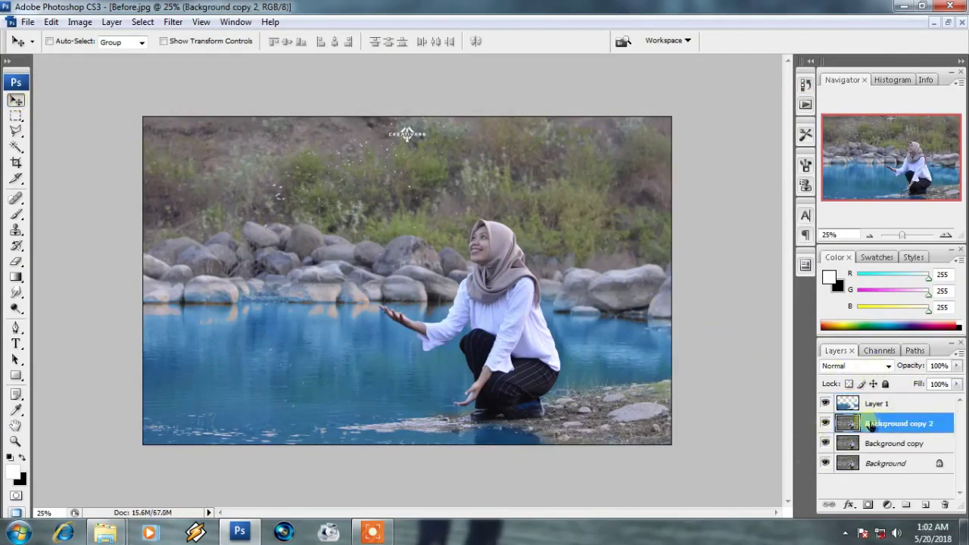
Step: Raise Background copy 2's saturation by +46 with Hue/Saturation
key("ctrl+b")
left_click(774, 143)
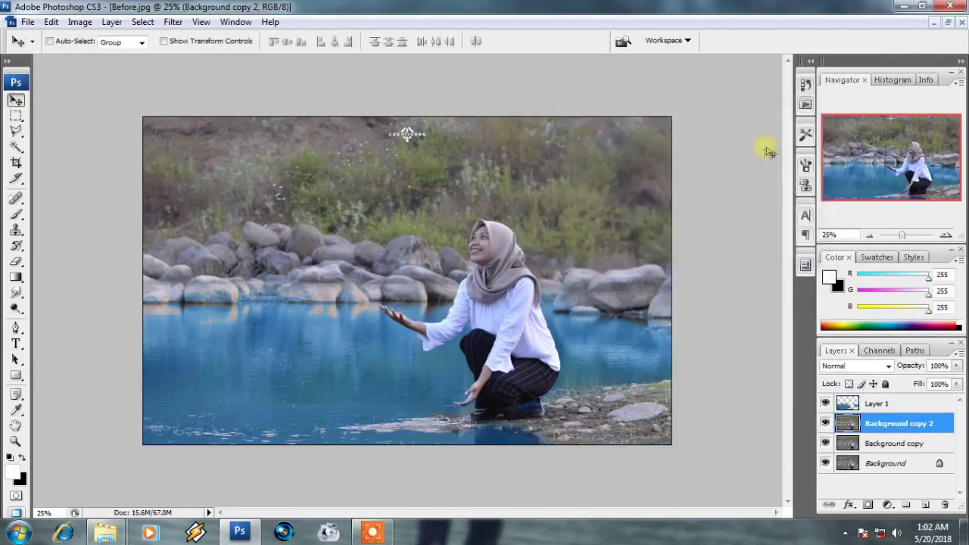
key("ctrl+u")
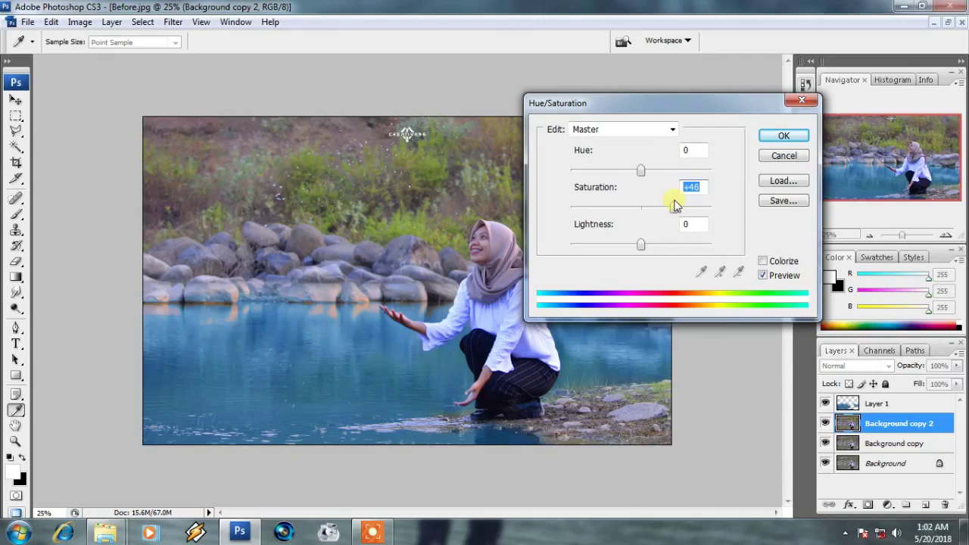
key("Return")
key("v")
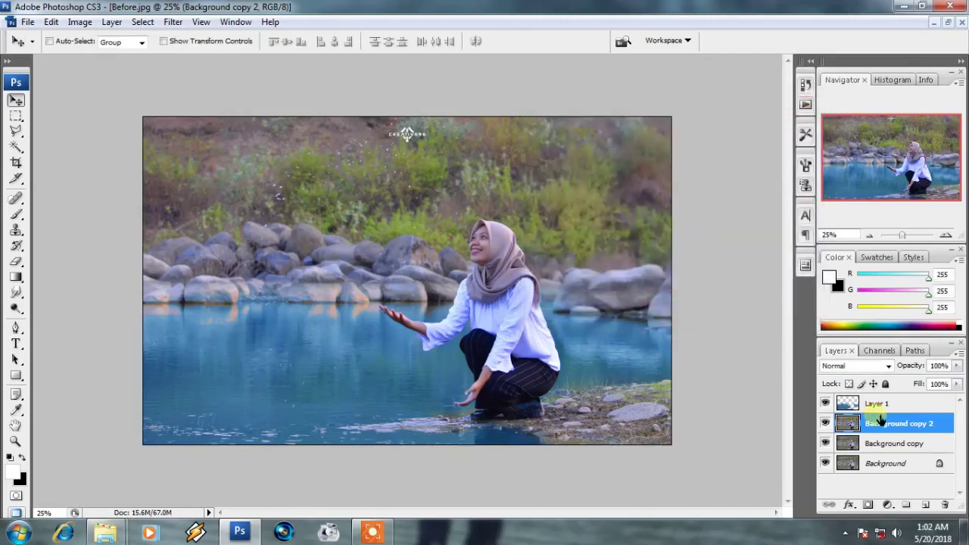
left_click(880, 420)
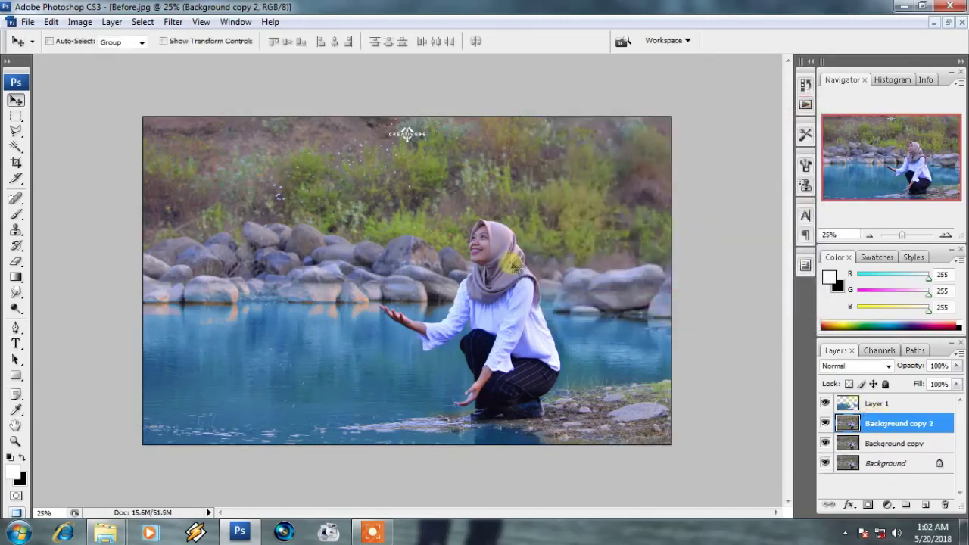
left_click(172, 22)
mouse_move(228, 362)
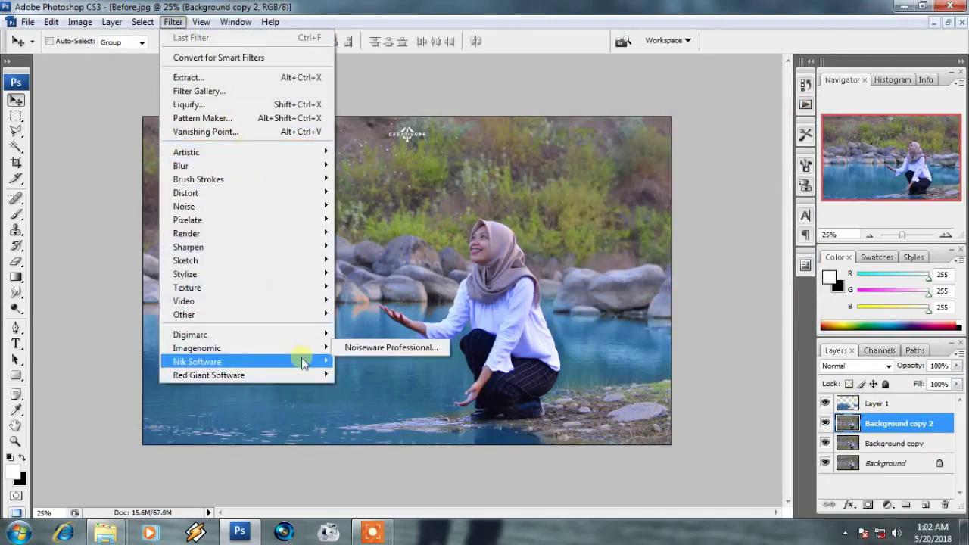
Step: Apply Color Efex Pro 3.0 Indian Summer to turn the foliage orange, then select the three edited layers
left_click(354, 363)
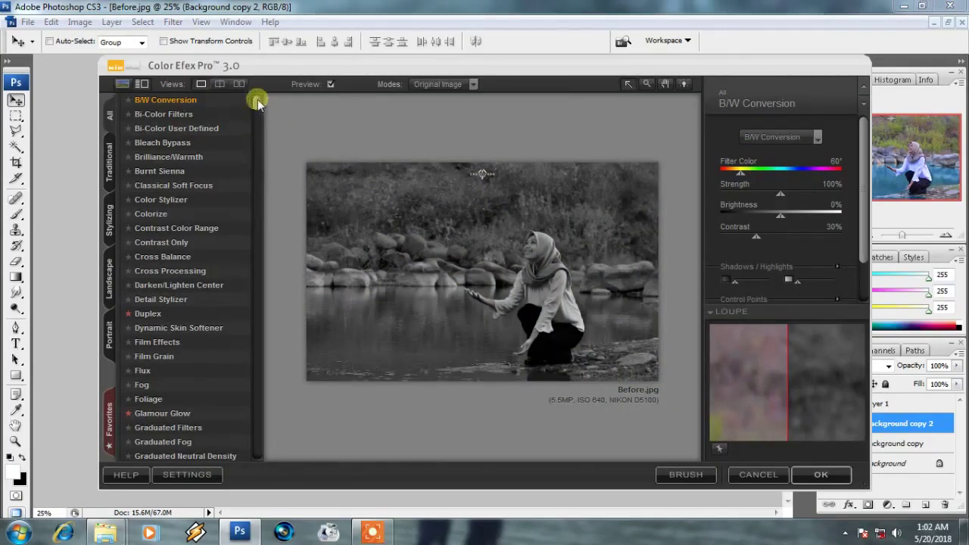
mouse_move(256, 100)
left_mouse_down()
mouse_move(237, 387)
mouse_move(261, 311)
left_mouse_up()
left_click(164, 272)
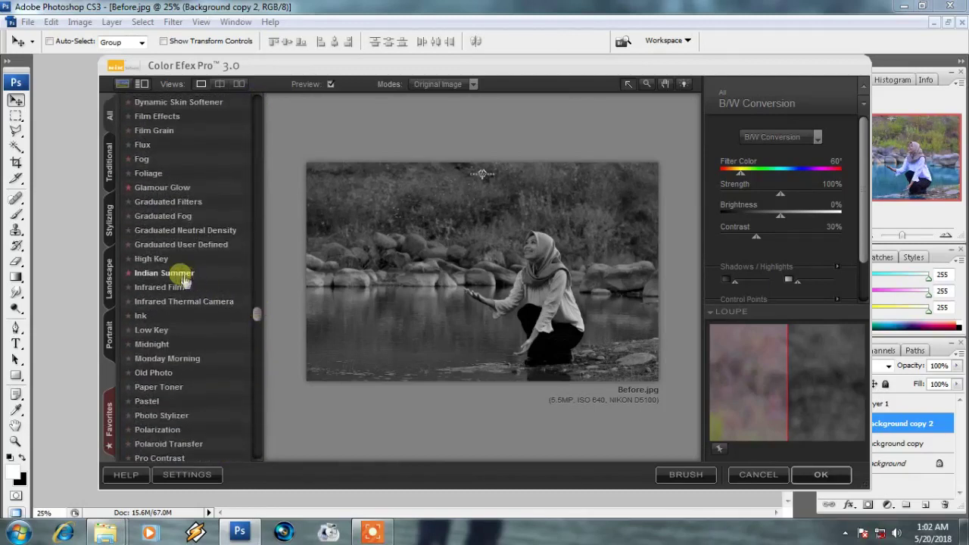
left_click(818, 474)
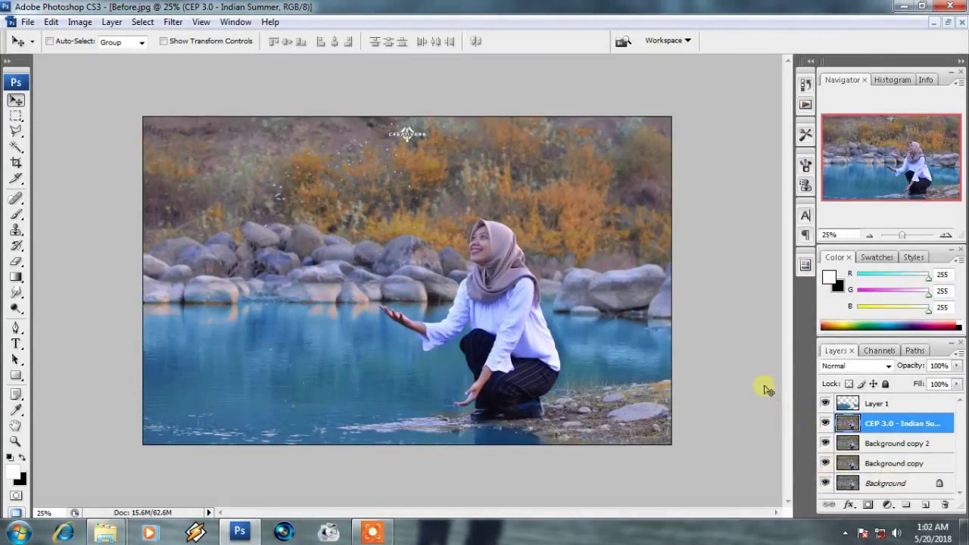
left_click(884, 406)
left_click(886, 443, "shift")
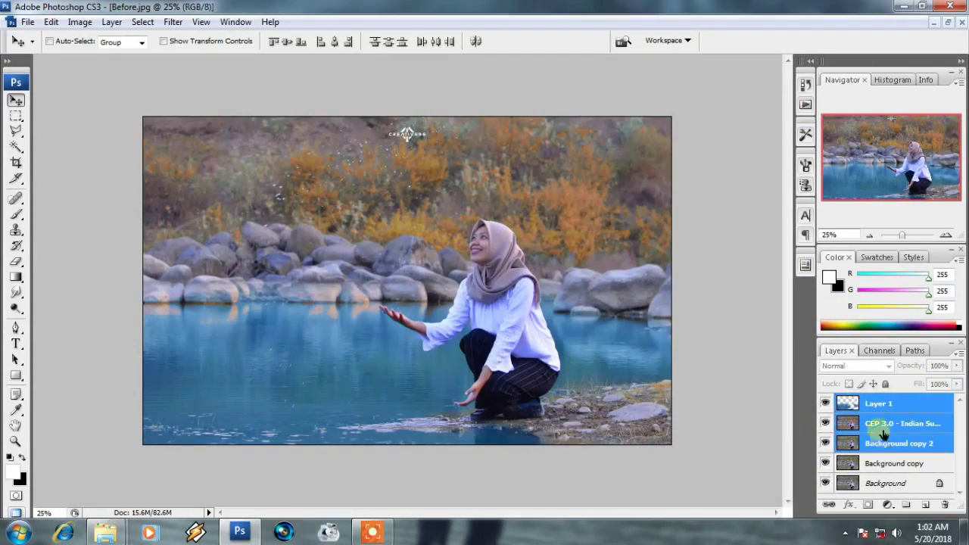
Step: Merge the edited layers, toggle visibility to compare, duplicate the result and add an empty layer
key("ctrl+e")
key("ctrl+e")
left_click(825, 404)
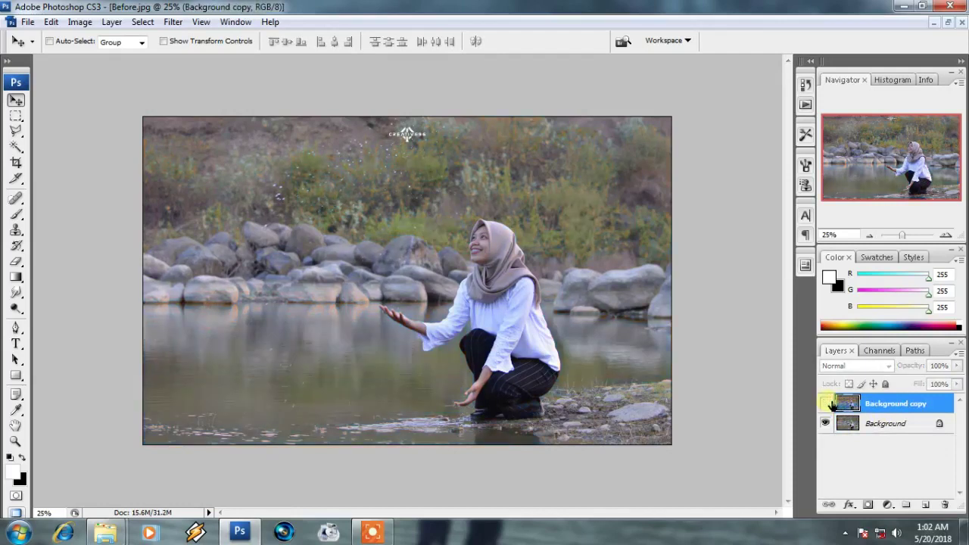
left_click(826, 403)
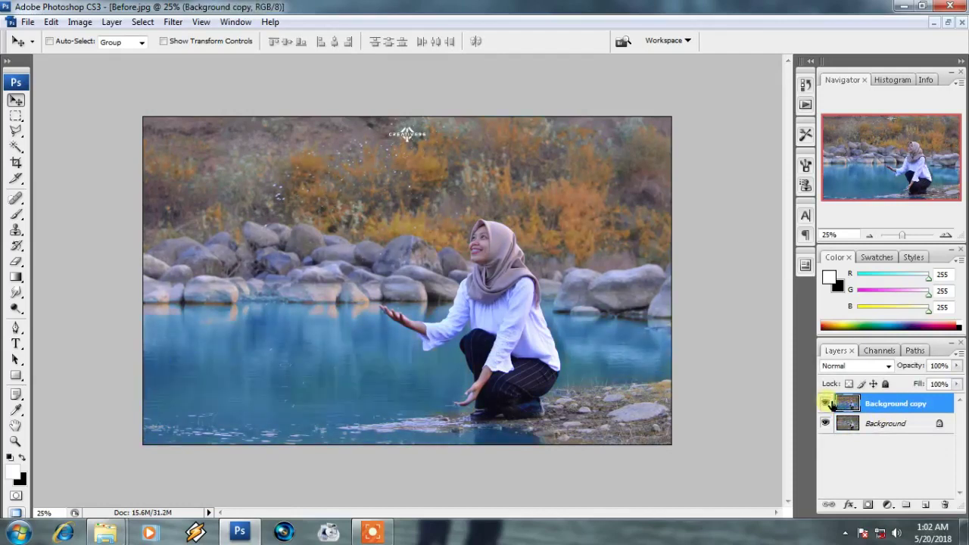
key("ctrl+j")
left_click(925, 504)
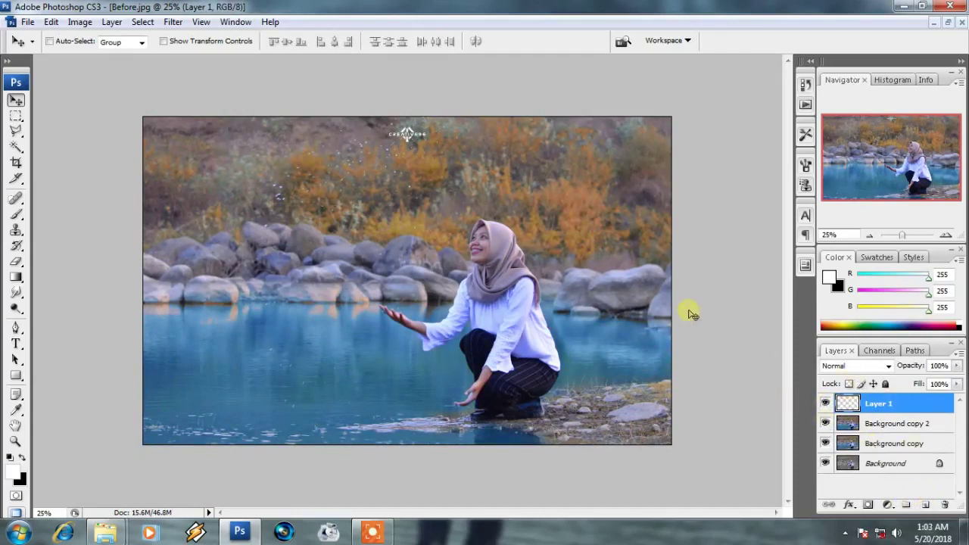
Step: Paint soft white 98 px bokeh sparkles over the foliage and rocks on Layer 1
left_click(16, 214)
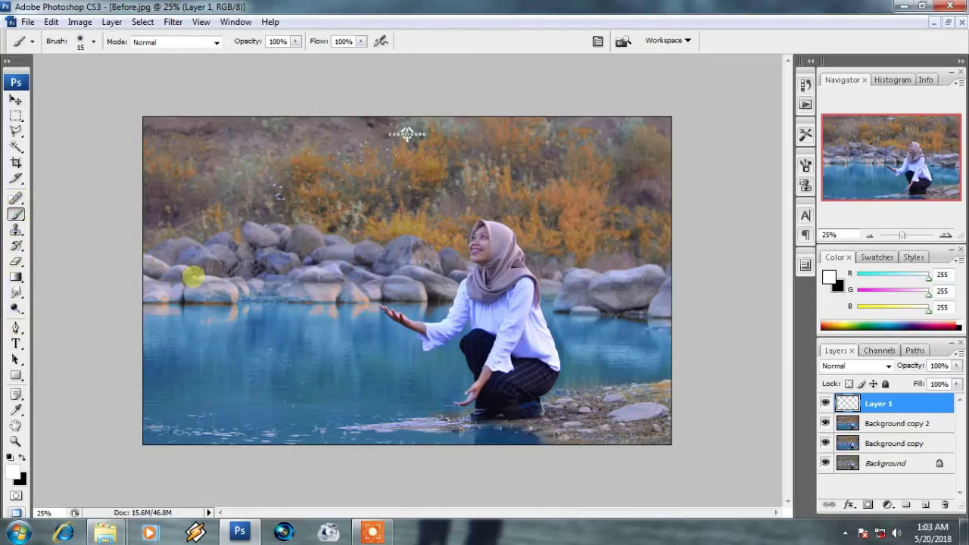
key("bracketright")
key("bracketright")
key("bracketright")
key("bracketleft")
right_click(295, 225)
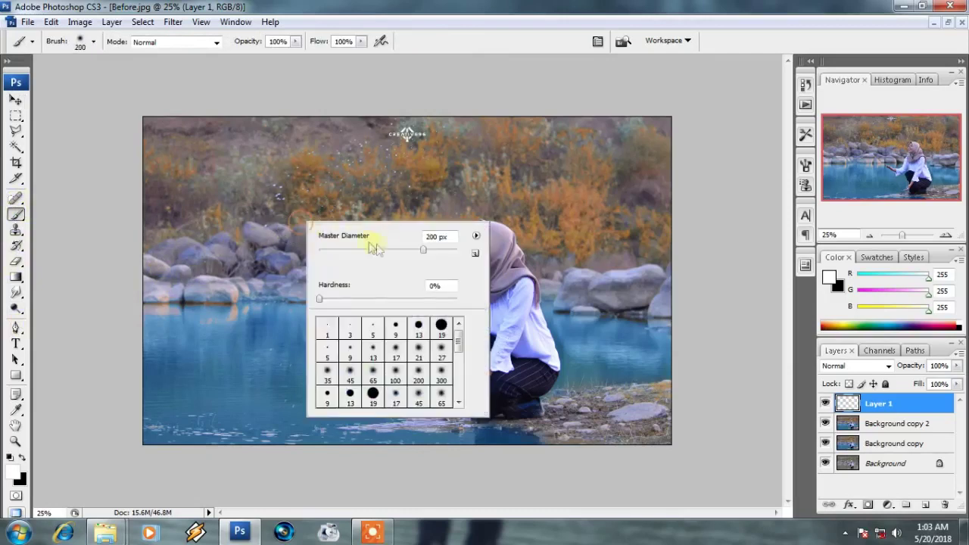
left_click(386, 250)
left_click(343, 203)
left_click(227, 188)
left_click(227, 148)
left_click(374, 260)
left_click(460, 222)
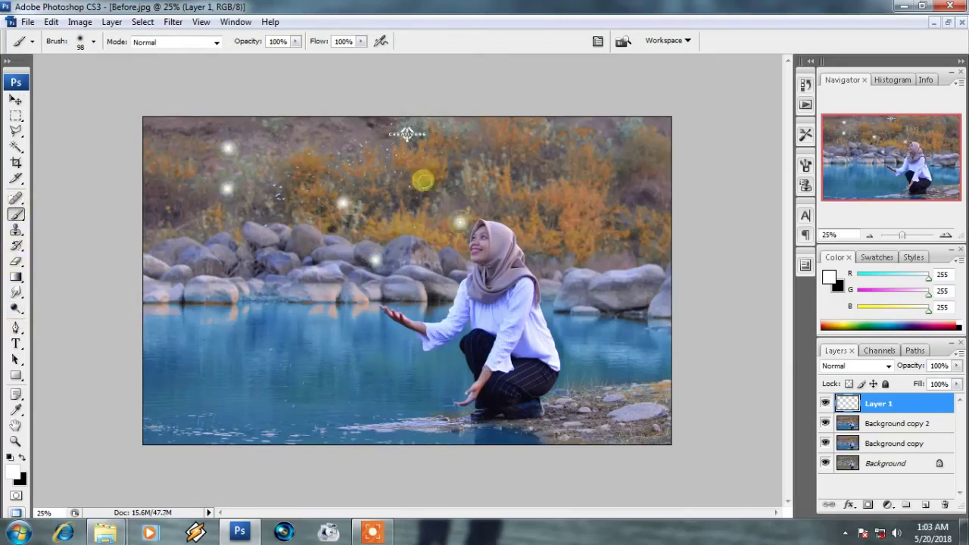
left_click(411, 171)
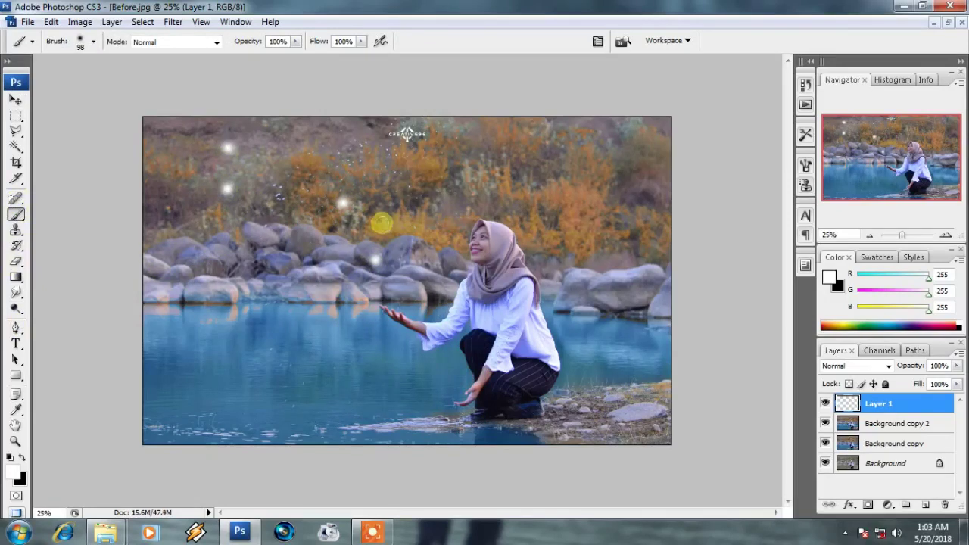
left_click(402, 221)
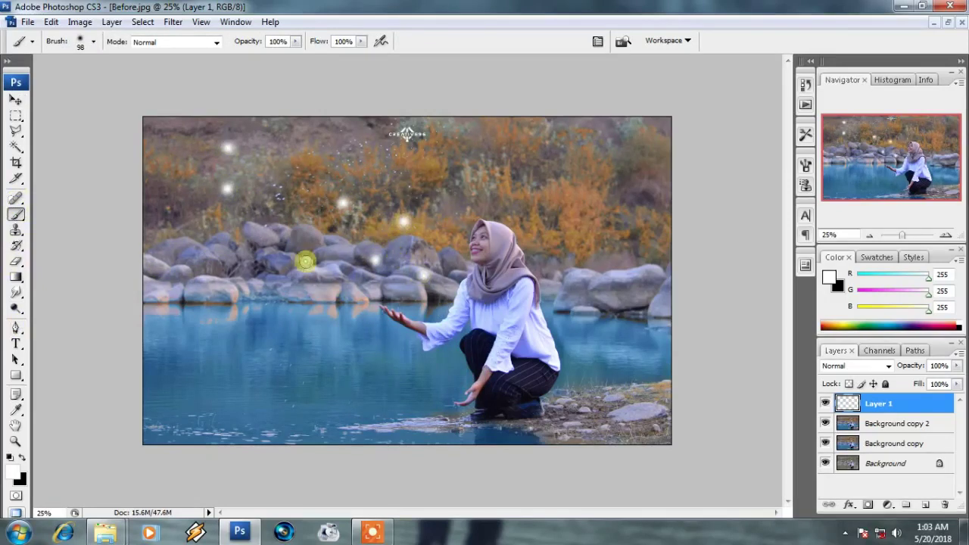
left_click(305, 262)
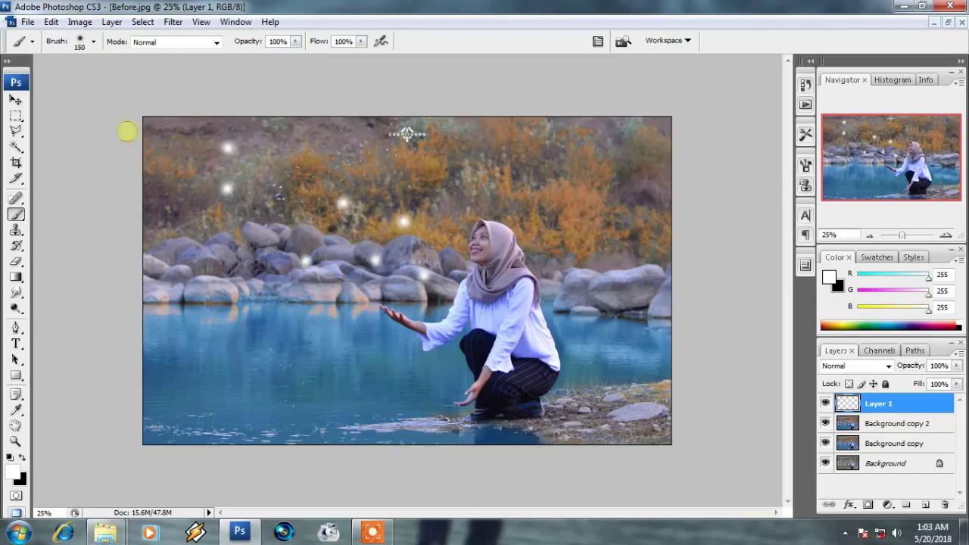
Step: Add a large 300 px glow top-left and small sparkles above the rocks, then merge with Background copy 2
key("bracketright")
key("bracketright")
key("bracketright")
left_click(161, 142)
key("bracketleft")
key("bracketleft")
key("bracketleft")
key("bracketleft")
key("bracketleft")
key("bracketleft")
left_click(373, 173)
left_click(363, 157)
left_click(392, 202)
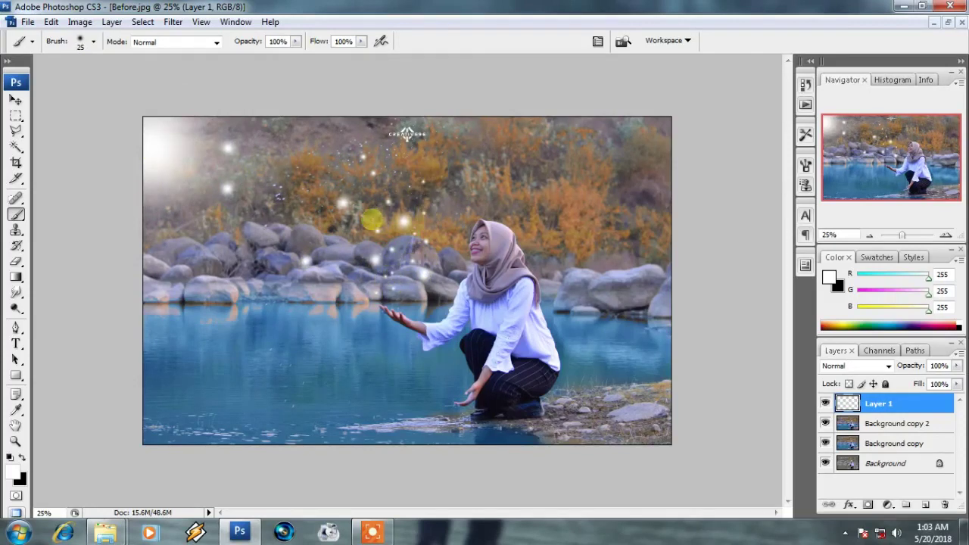
left_click(316, 192)
left_click(334, 178)
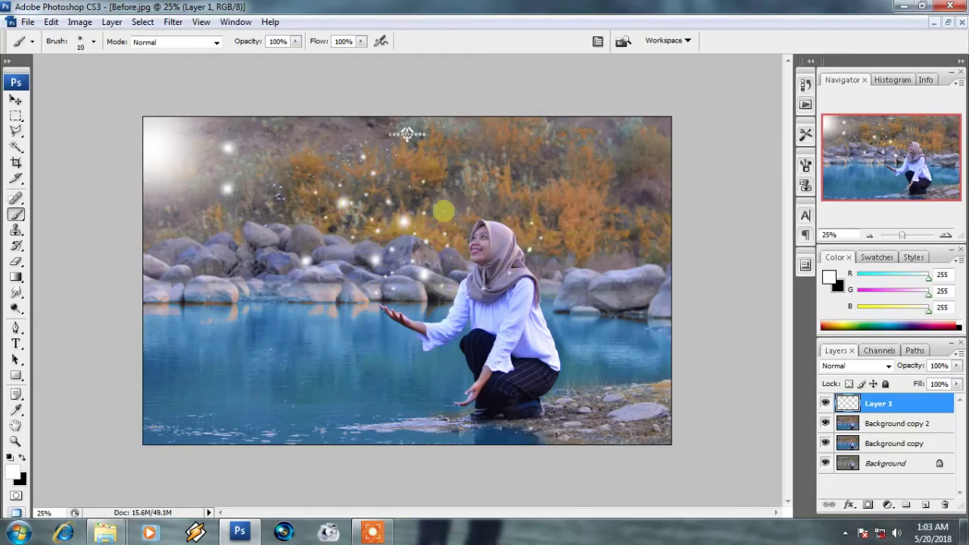
left_click(883, 428, "ctrl")
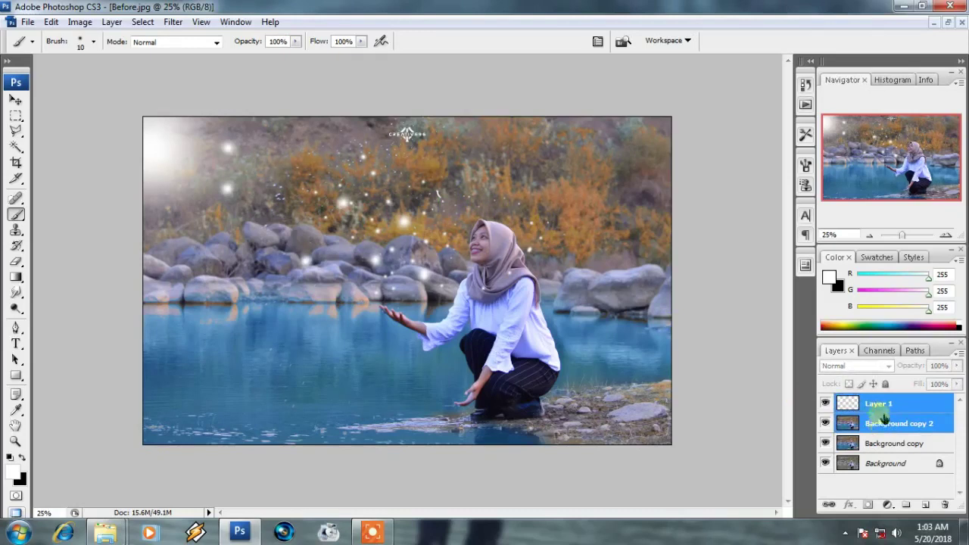
key("ctrl+e")
Step: Duplicate the merged Layer 1 and apply Lens Blur at radius 31
key("ctrl+j")
key("v")
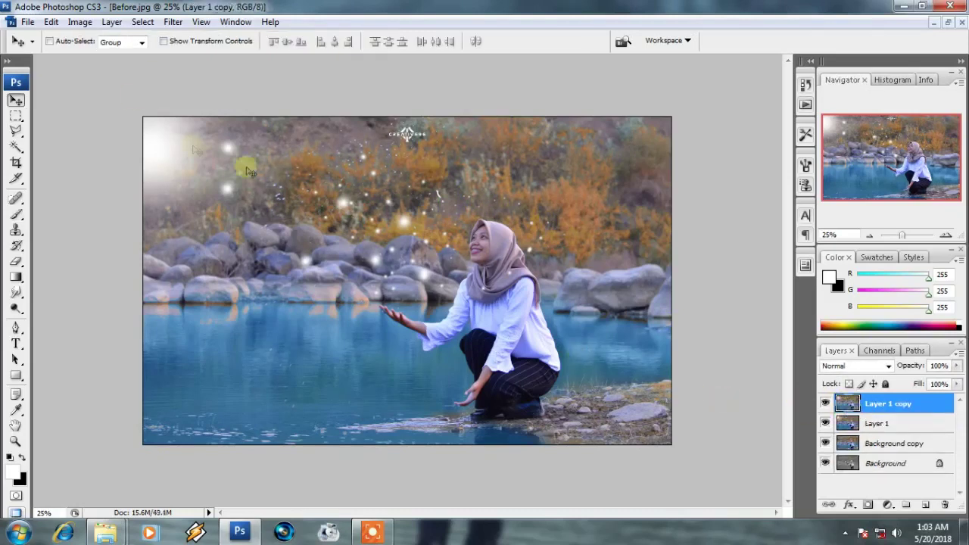
left_click(174, 23)
mouse_move(180, 166)
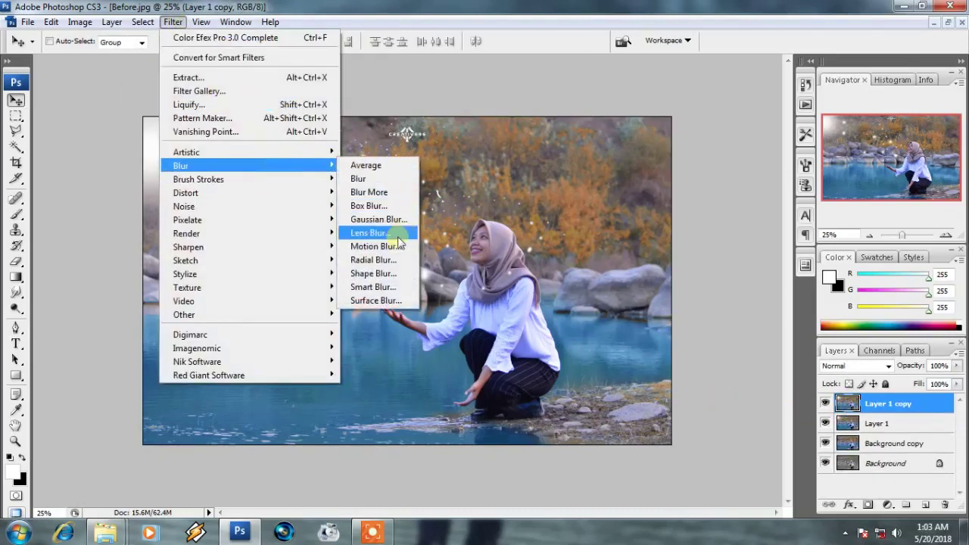
left_click(395, 249)
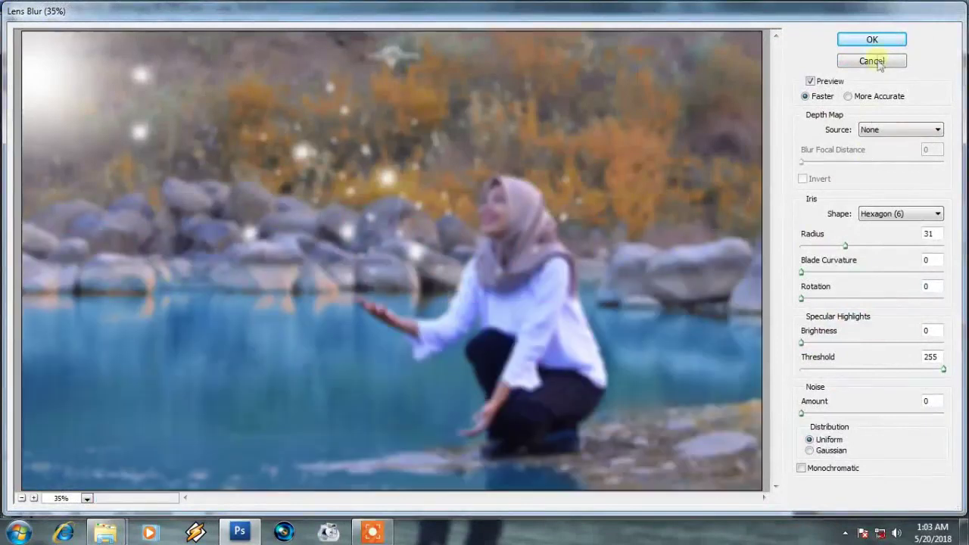
key("Return")
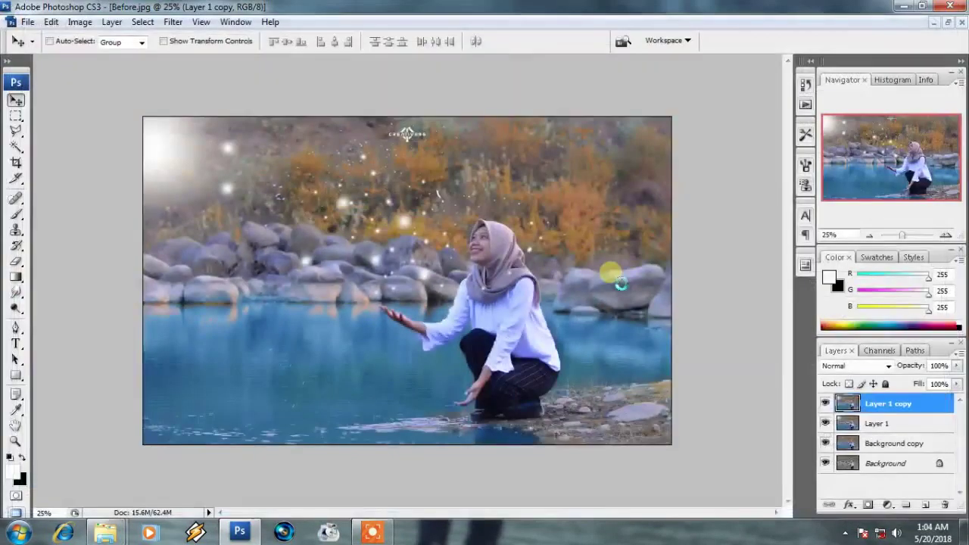
Step: Softly erase the blur from her face and hijab with a 1000 px eraser at 52%, then 26% opacity
key("e")
key("bracketright")
key("bracketright")
key("bracketright")
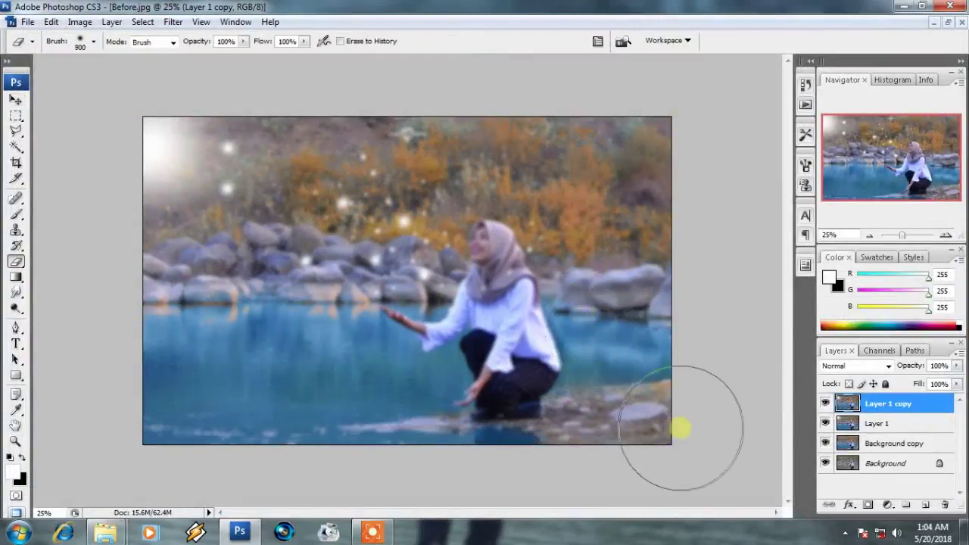
left_click(243, 41)
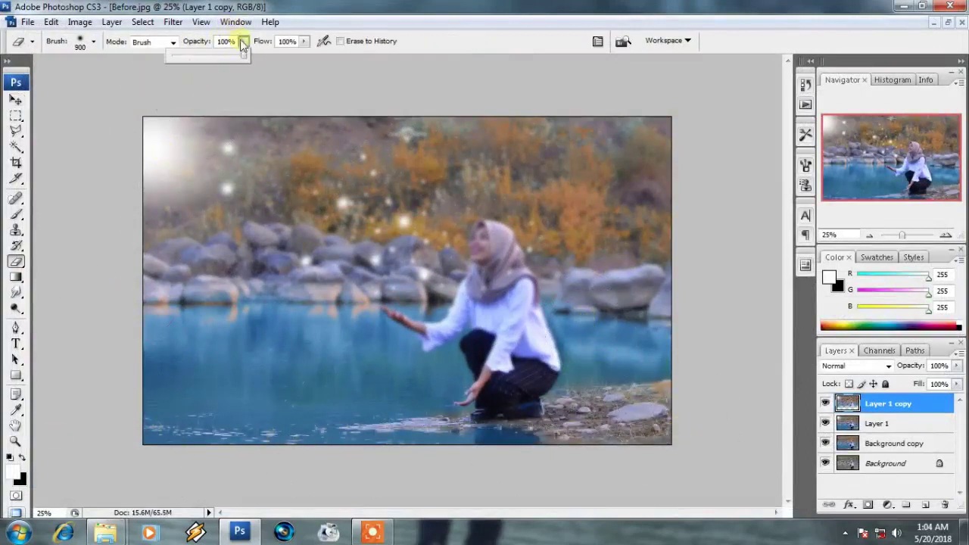
left_click(212, 57)
key("bracketright")
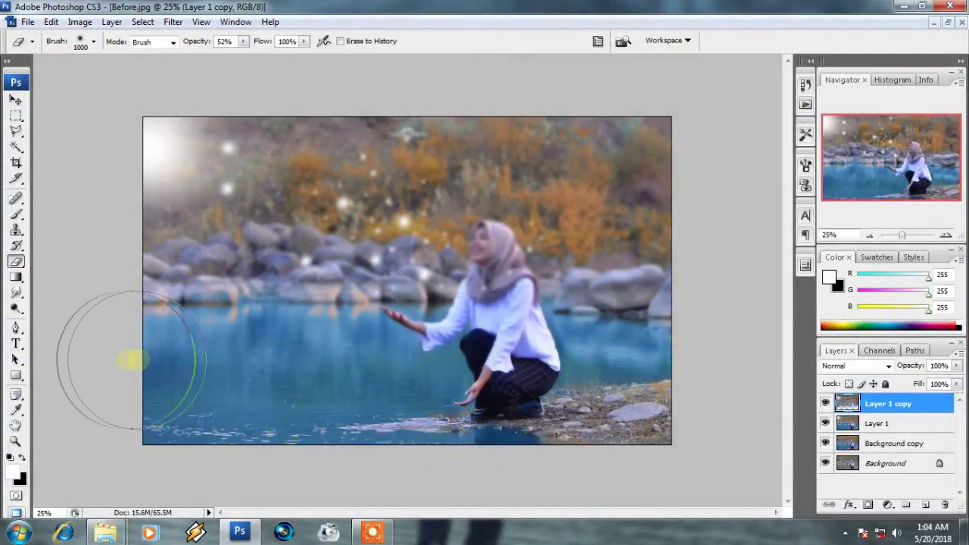
left_click(439, 240)
left_click(240, 45)
left_click(217, 57)
key("bracketleft")
key("bracketleft")
key("bracketleft")
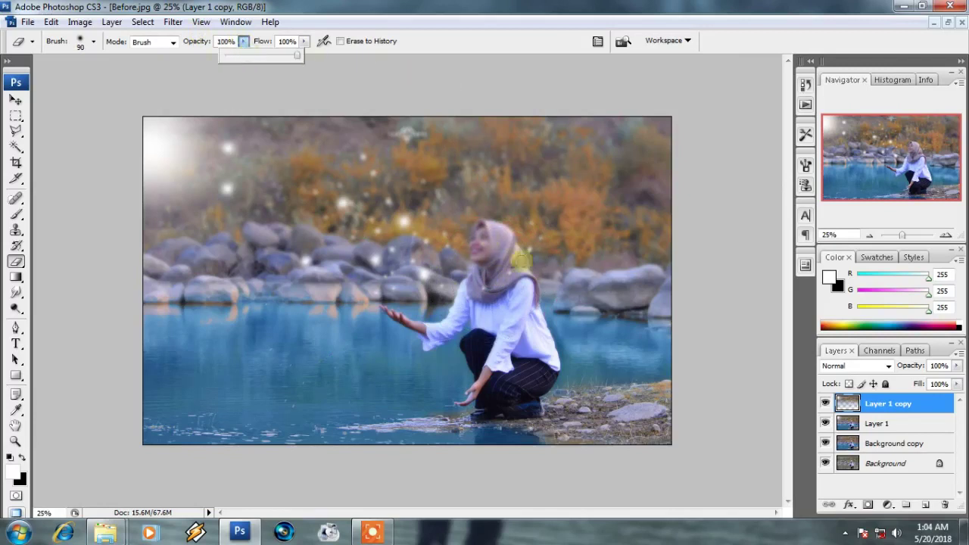
Step: Zoom in and erase the sparkles from her shirt and arm with 60–200 px brushes, then zoom out
key("z")
left_click(524, 301)
key("e")
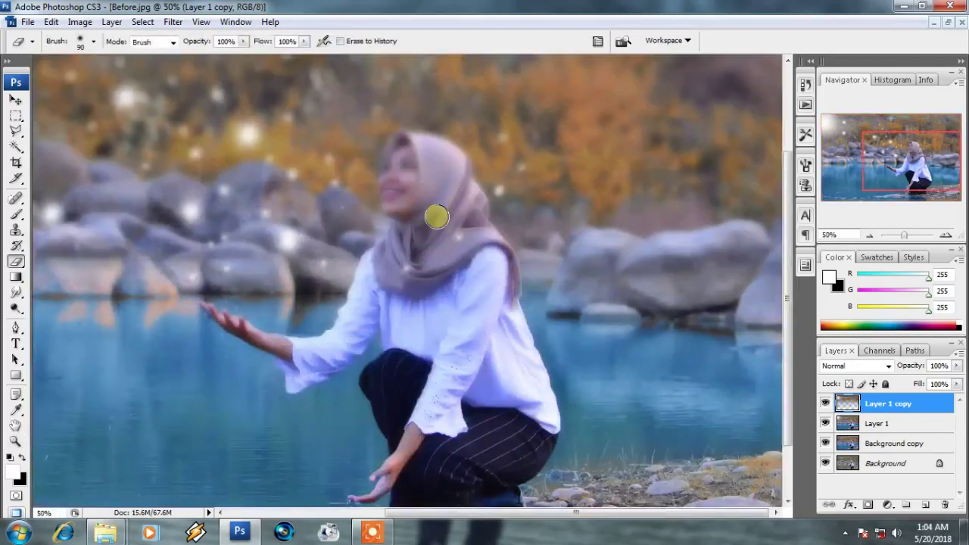
key("bracketleft")
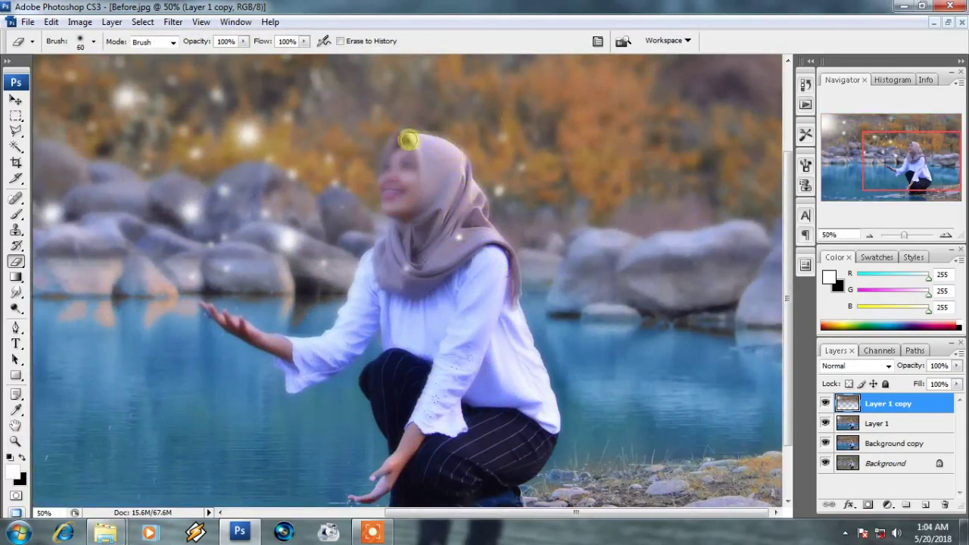
key("bracketright")
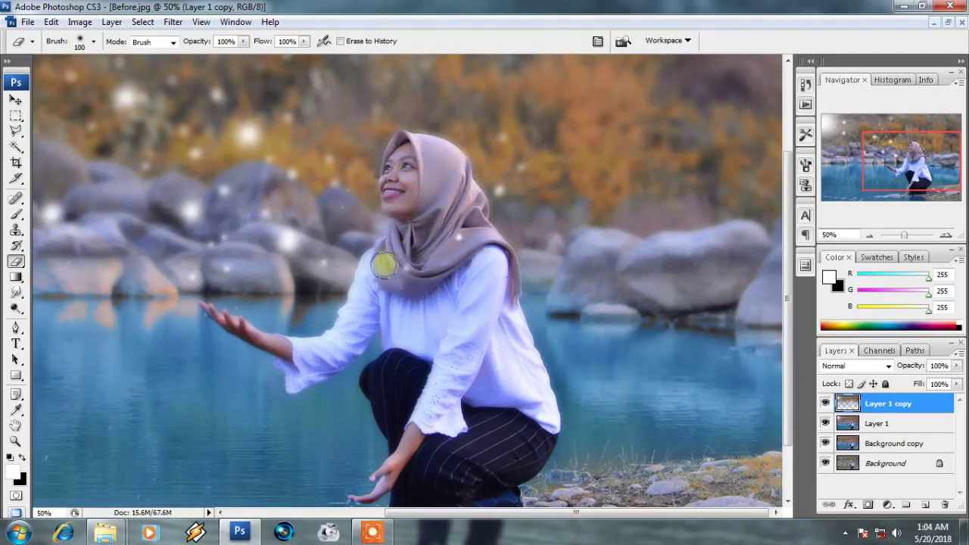
key("bracketright")
key("bracketright")
key("bracketright")
key("bracketleft")
key("bracketleft")
key("bracketleft")
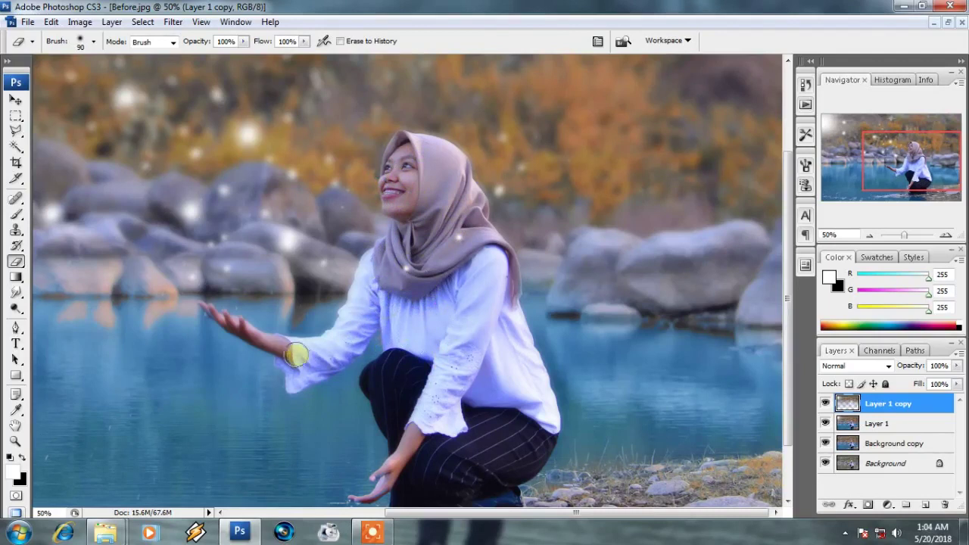
key("bracketleft")
key("bracketleft")
key("bracketleft")
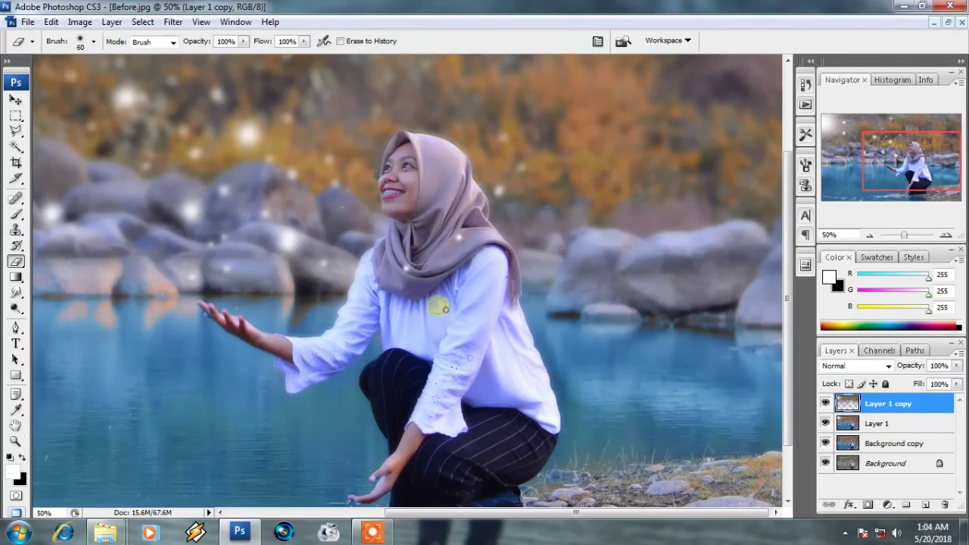
key("z")
left_click(458, 308, "alt")
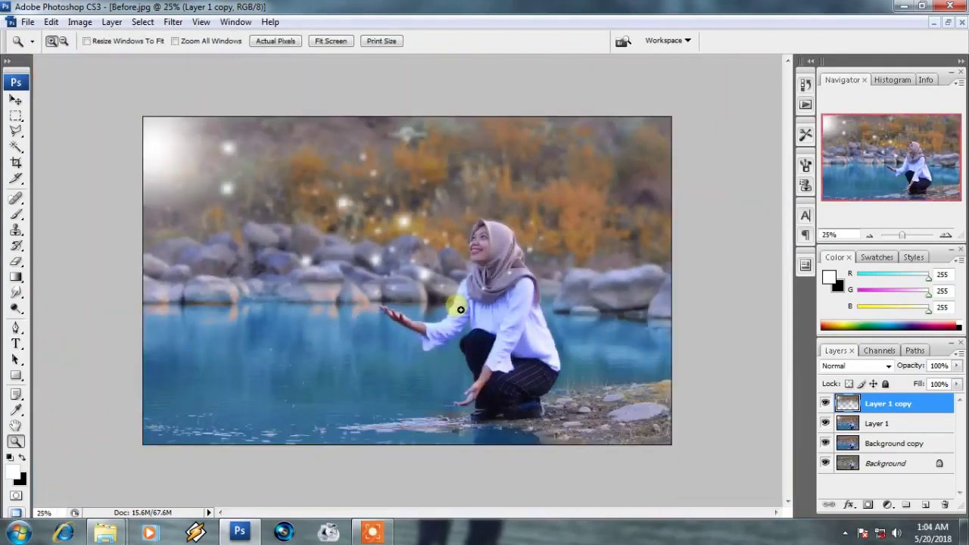
key("e")
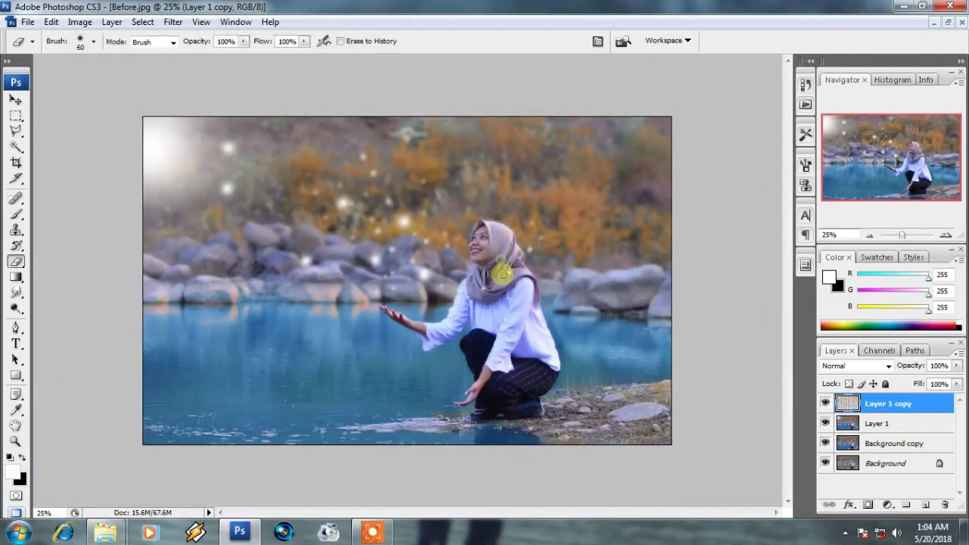
key("v")
left_click(885, 425, "shift")
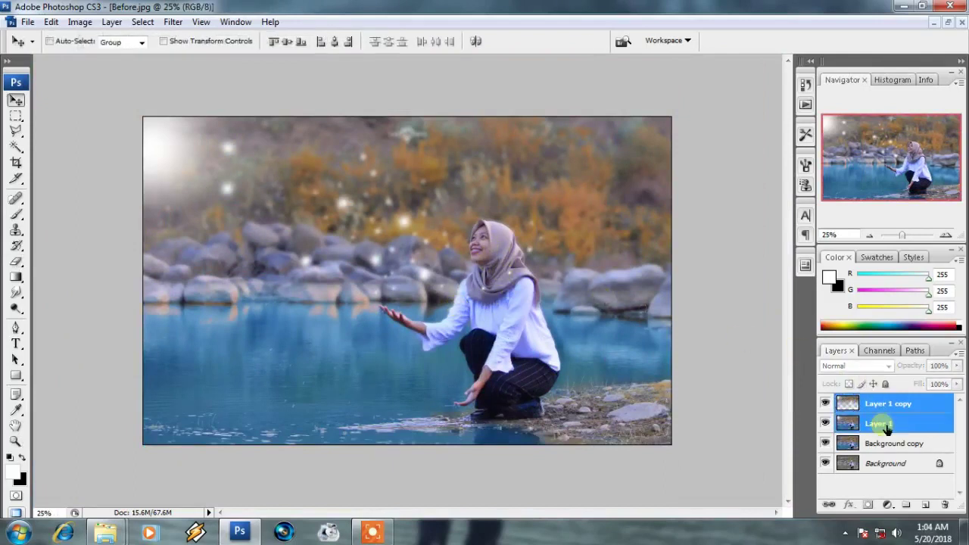
Step: Stamp the layers into Layer 1 copy 2, squash it to half height and flip it
key("ctrl+e")
key("ctrl+z")
key("ctrl+alt+e")
key("ctrl+t")
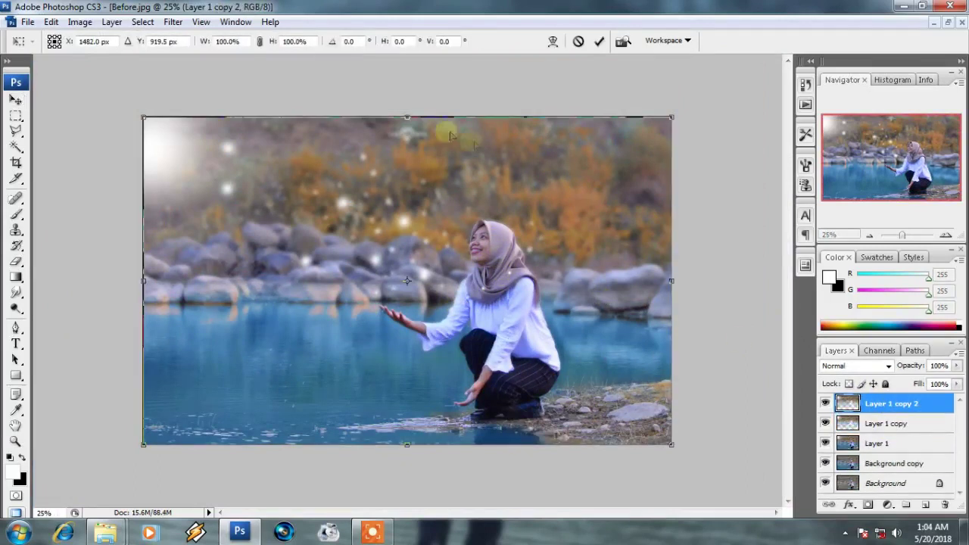
left_click_drag(406, 117, 406, 265)
mouse_move(411, 445)
left_mouse_down()
mouse_move(432, 119)
mouse_move(401, 271)
mouse_move(393, 448)
left_mouse_up()
Step: Set Layer 1 copy 2 to 43% opacity and erase its haze over the woman's shirt and trousers
left_click(956, 366)
left_click_drag(958, 382, 915, 383)
key("z")
left_click(521, 370)
key("e")
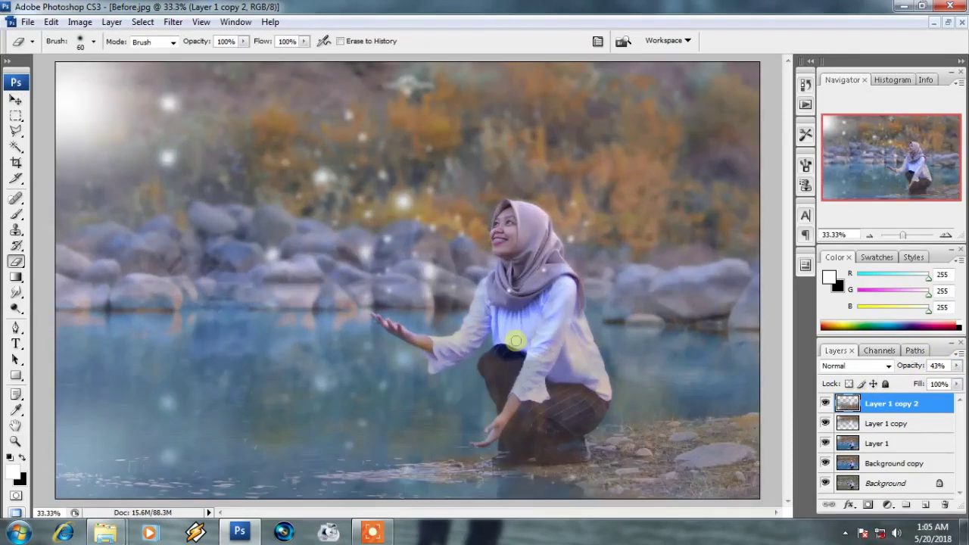
key("bracketright")
key("bracketright")
left_click_drag(528, 343, 522, 263)
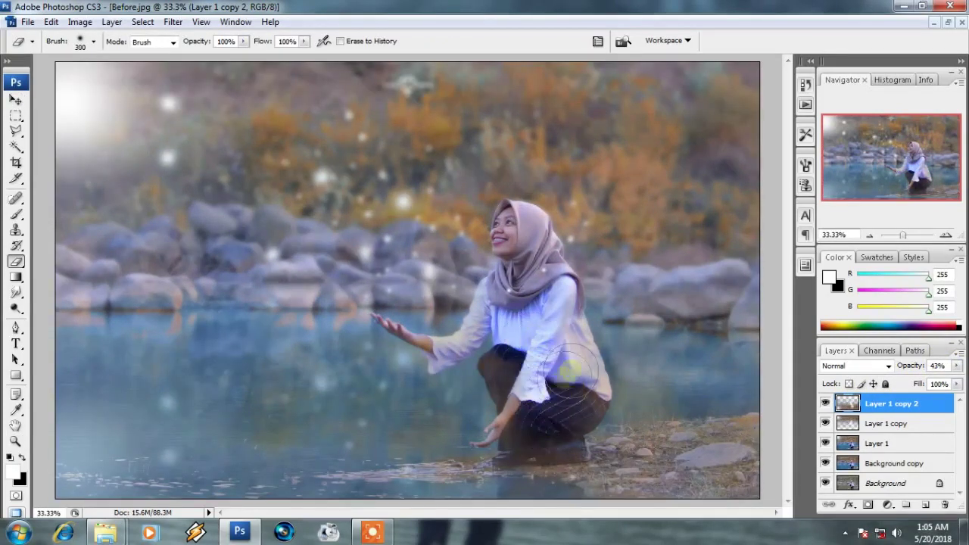
key("bracketleft")
key("bracketleft")
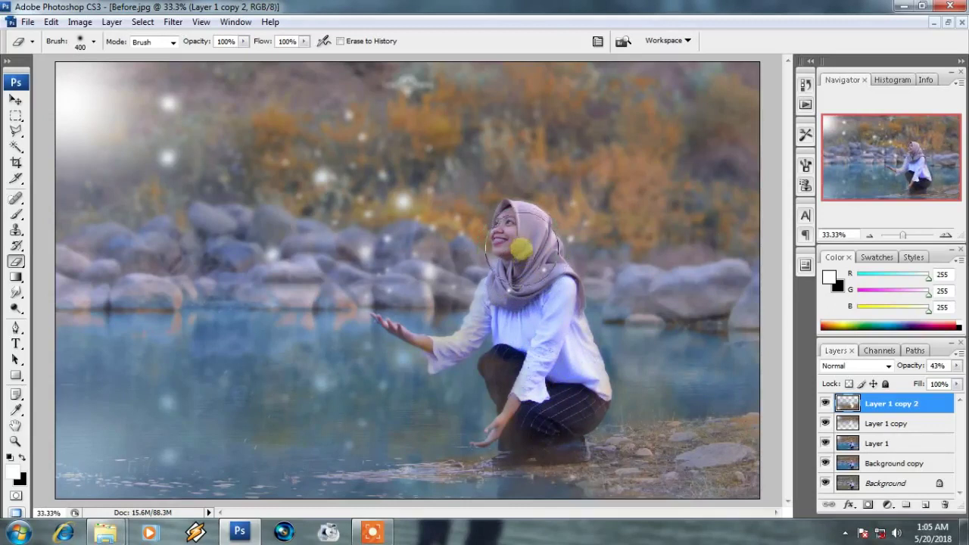
key("bracketleft")
key("bracketleft")
key("bracketleft")
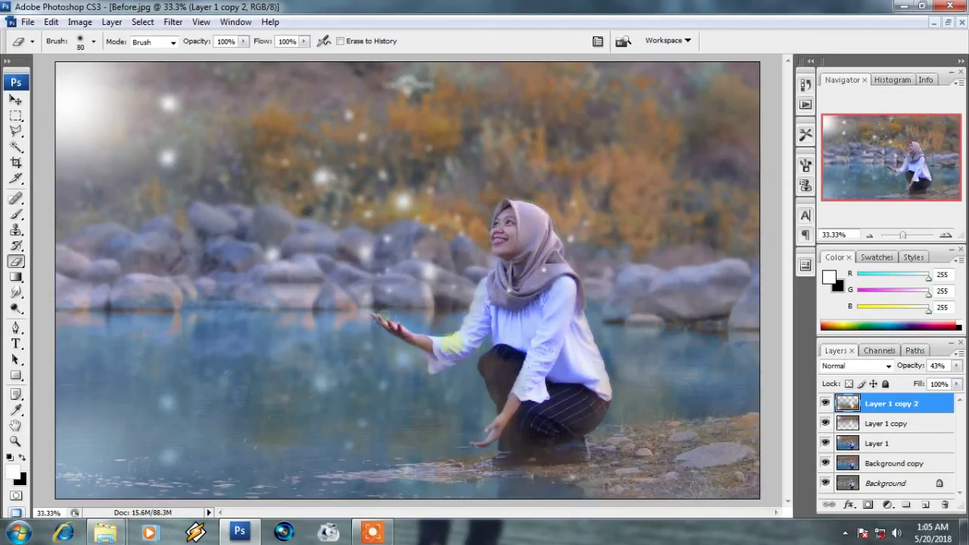
Step: Erase haze over the rocks and water by her feet, then softly at 27% over the left water
key("bracketright")
key("bracketright")
key("bracketright")
left_click_drag(704, 447, 520, 489)
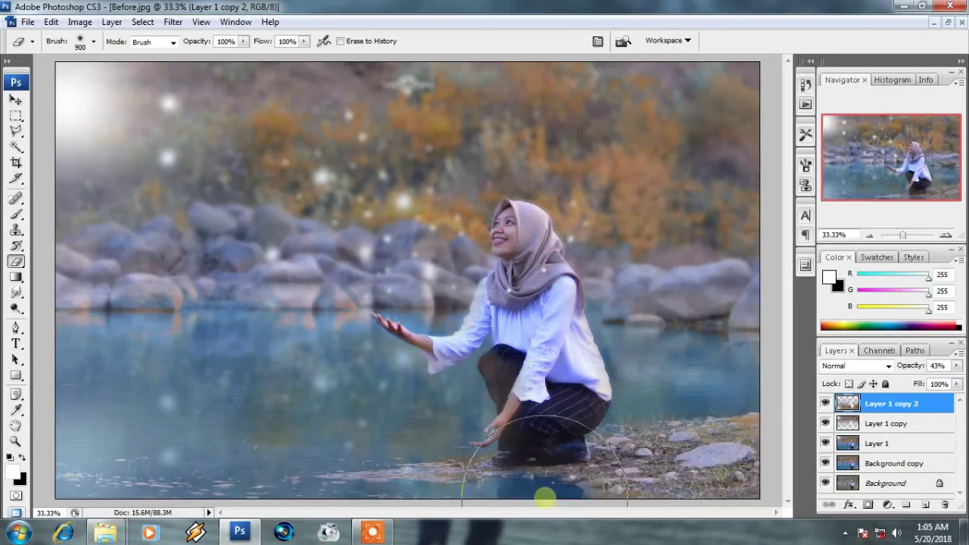
key("bracketleft")
key("bracketleft")
key("bracketleft")
left_click_drag(318, 489, 91, 465)
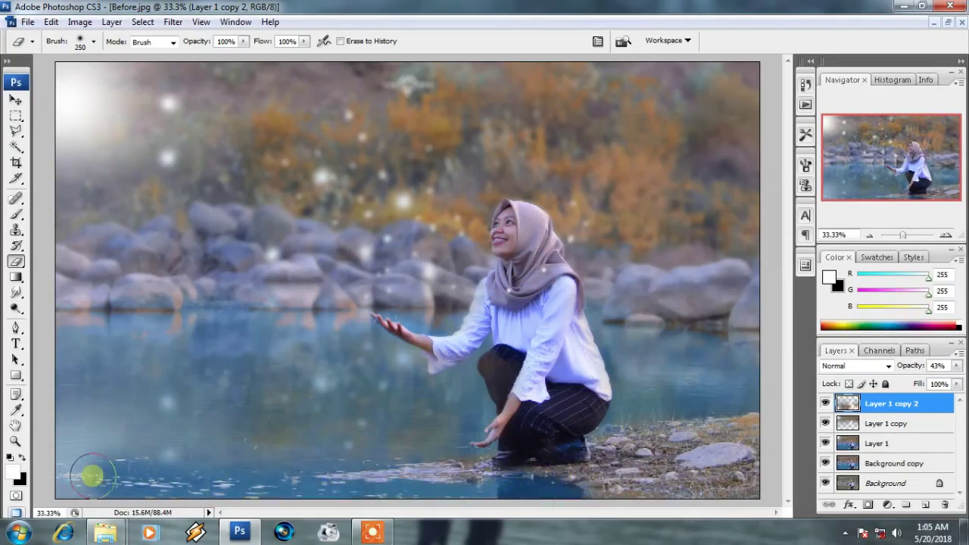
key("bracketright")
key("bracketright")
key("bracketright")
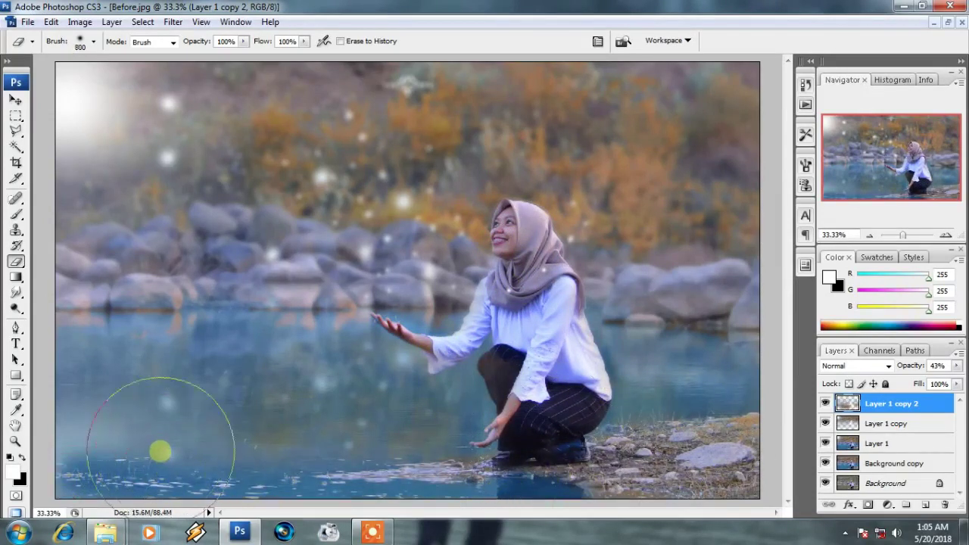
key("bracketright")
key("bracketright")
key("bracketright")
key("bracketright")
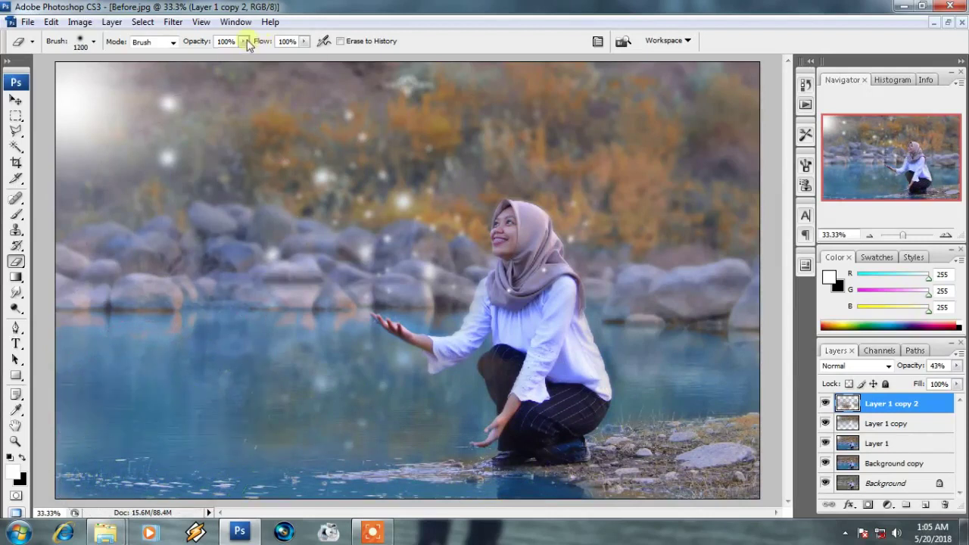
left_click_drag(243, 40, 194, 53)
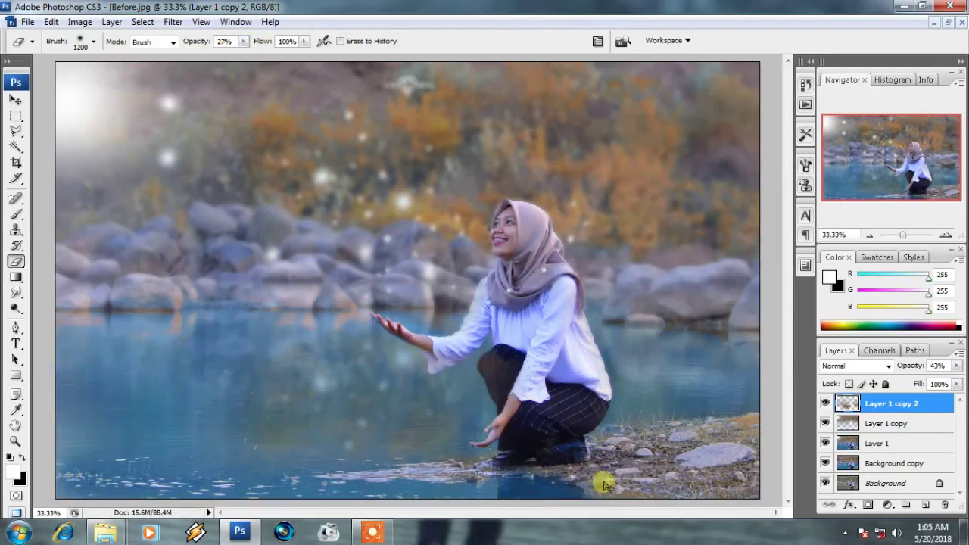
left_click_drag(97, 374, 146, 359)
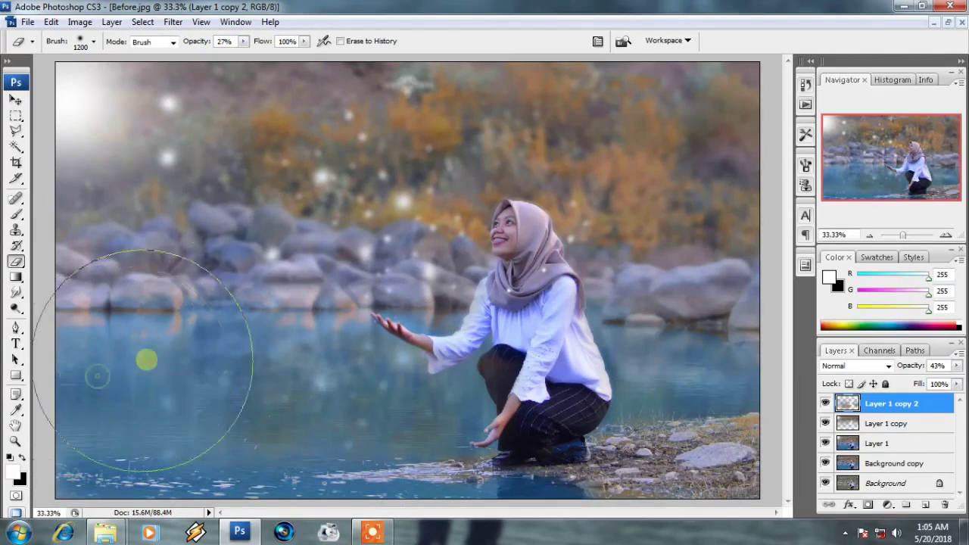
key("z")
left_click(505, 359, "alt")
left_click(543, 363, "alt")
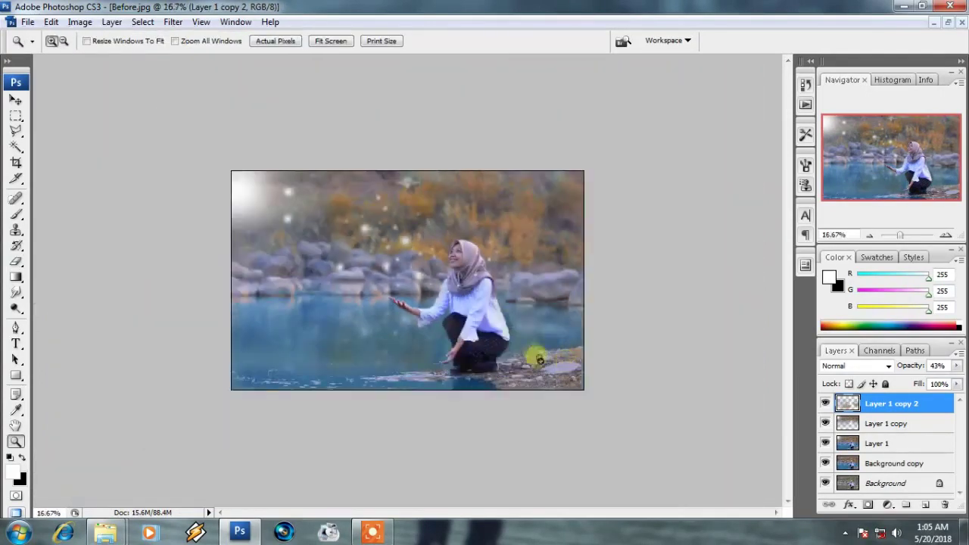
left_click(16, 100)
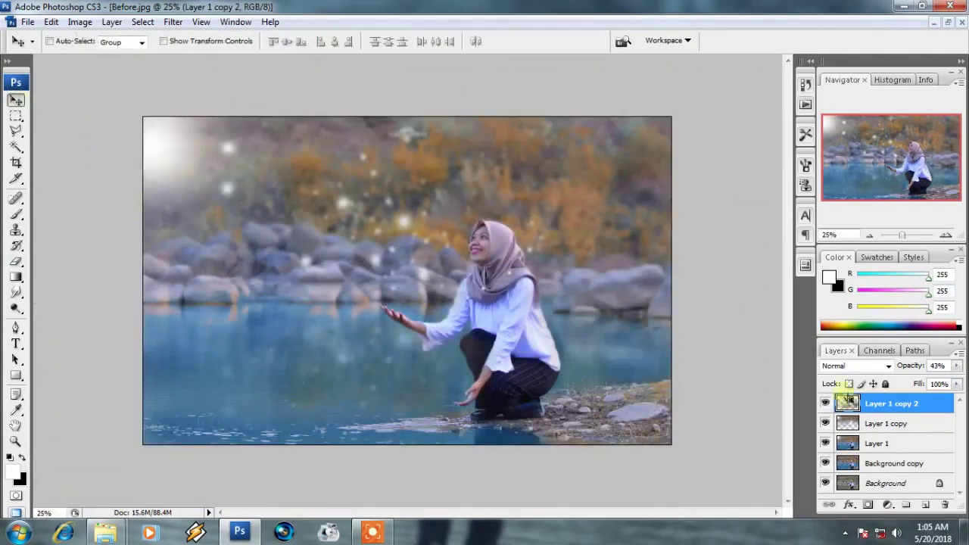
Step: Merge the layers, duplicate the result and boost its saturation by +15
left_click(886, 445, "shift")
key("ctrl+e")
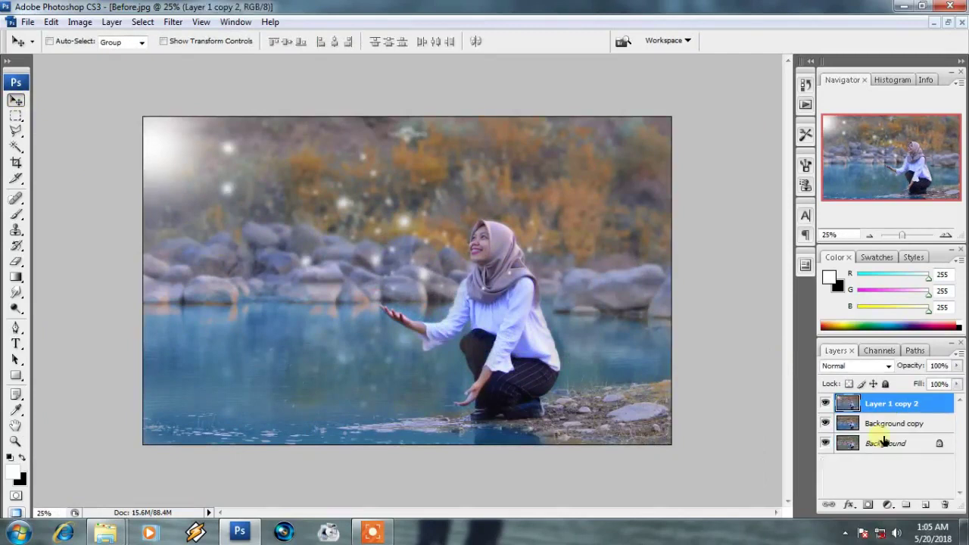
key("ctrl+j")
key("ctrl+u")
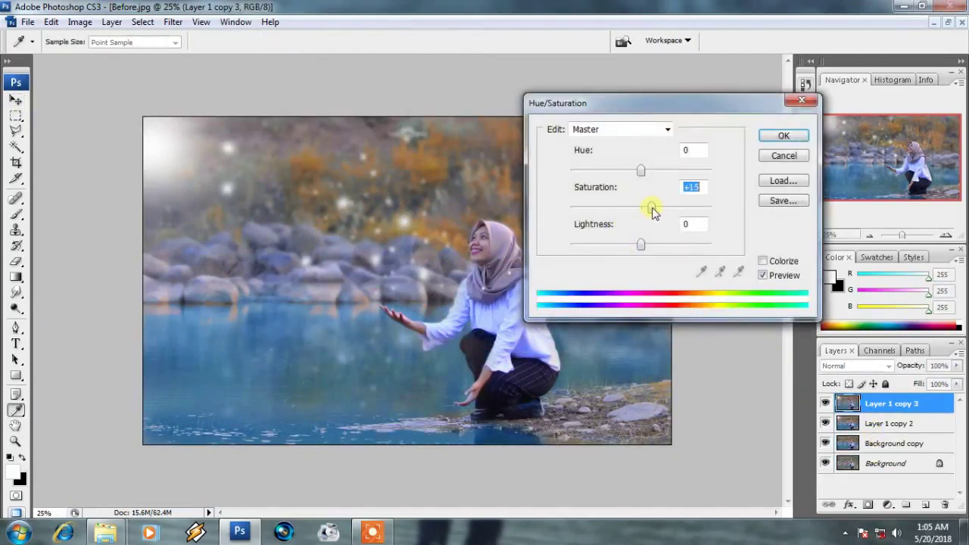
key("Return")
Step: Apply Color Efex Pro 3.0 Tonal Contrast with midtone contrast -2 as a new layer
left_click(173, 22)
mouse_move(197, 362)
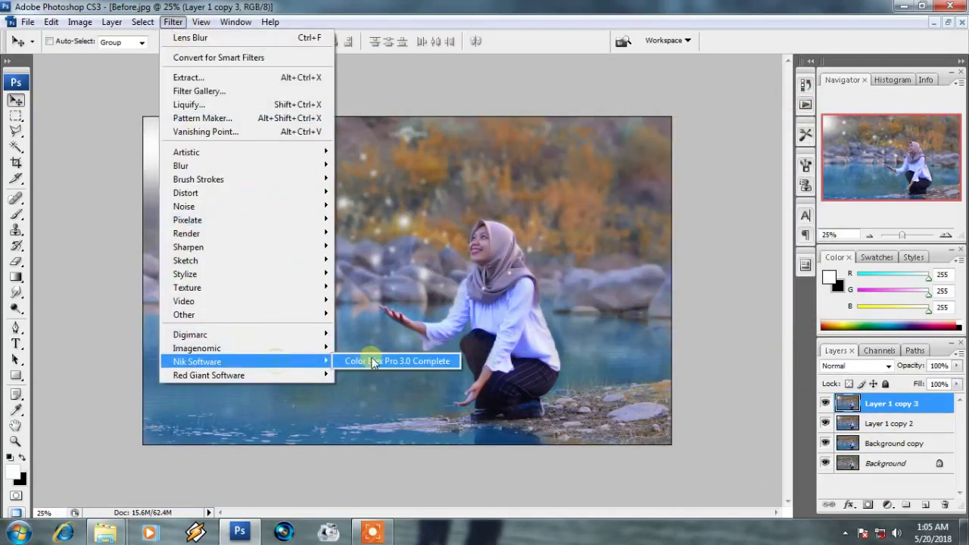
left_click(373, 363)
left_click_drag(249, 102, 230, 449)
left_click(164, 416)
left_click_drag(785, 165, 760, 165)
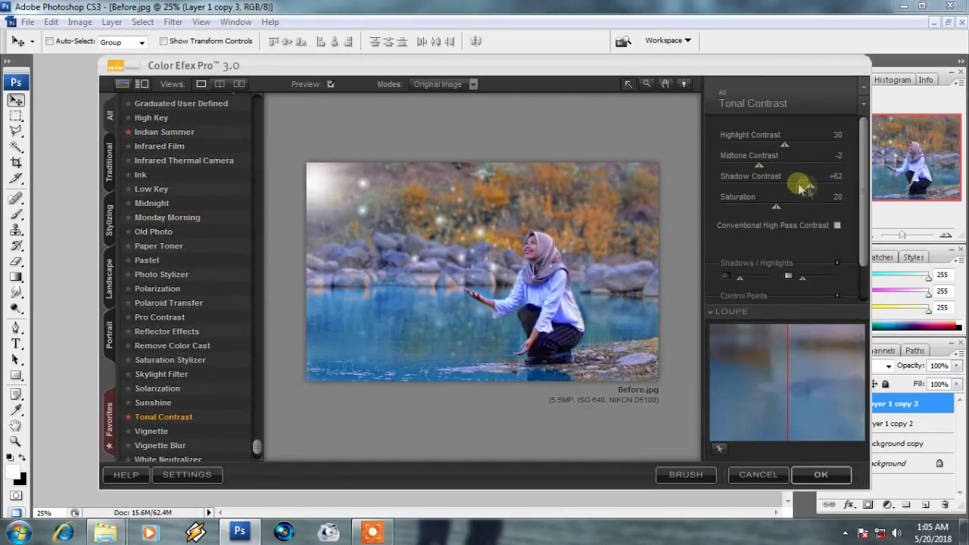
left_click(821, 475)
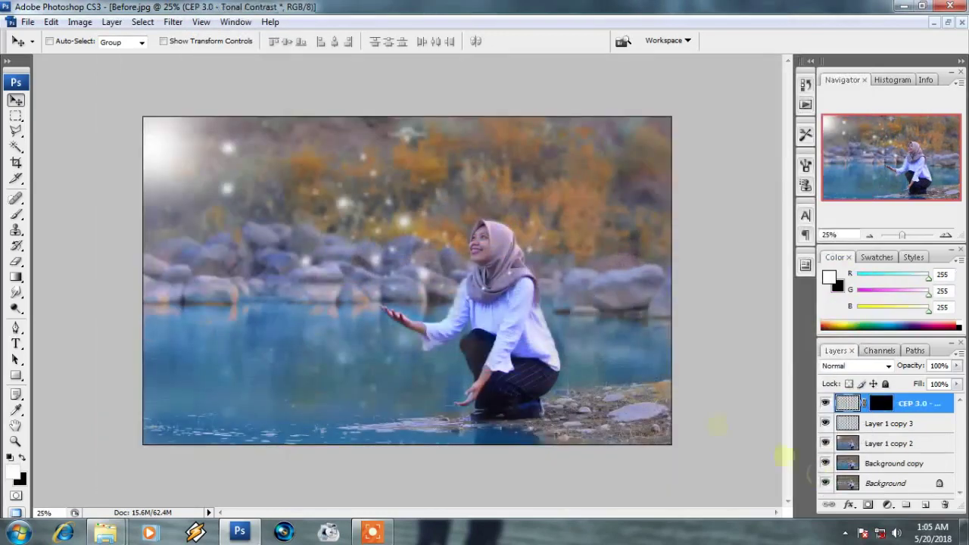
left_click(173, 22)
mouse_move(197, 348)
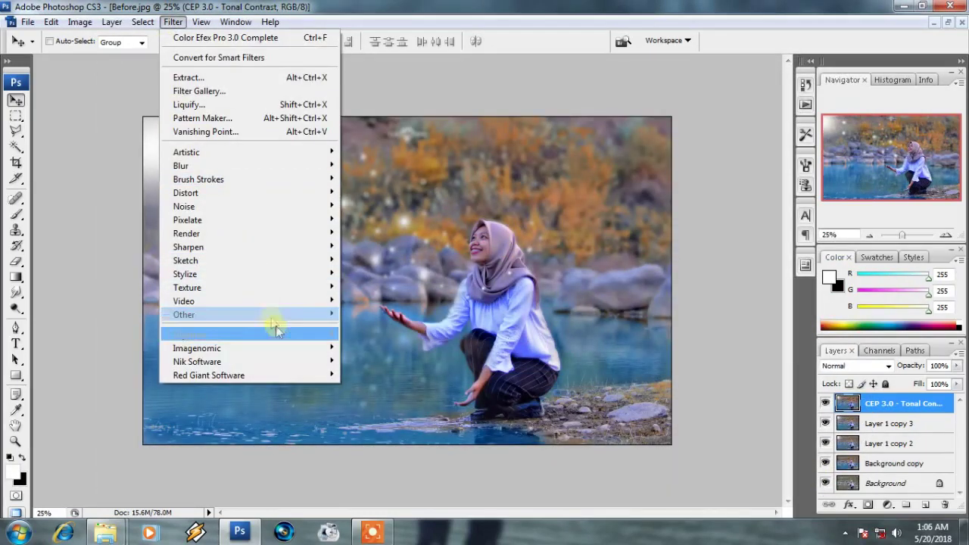
Step: Run Noiseware Professional with defaults, then again with luminance +20, color protection 10, sharpening 2
left_click(355, 348)
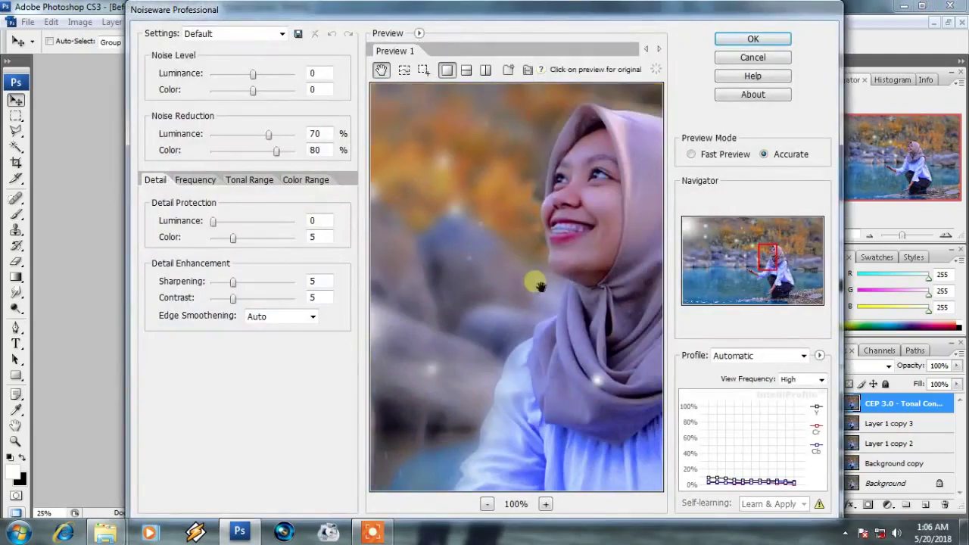
key("Return")
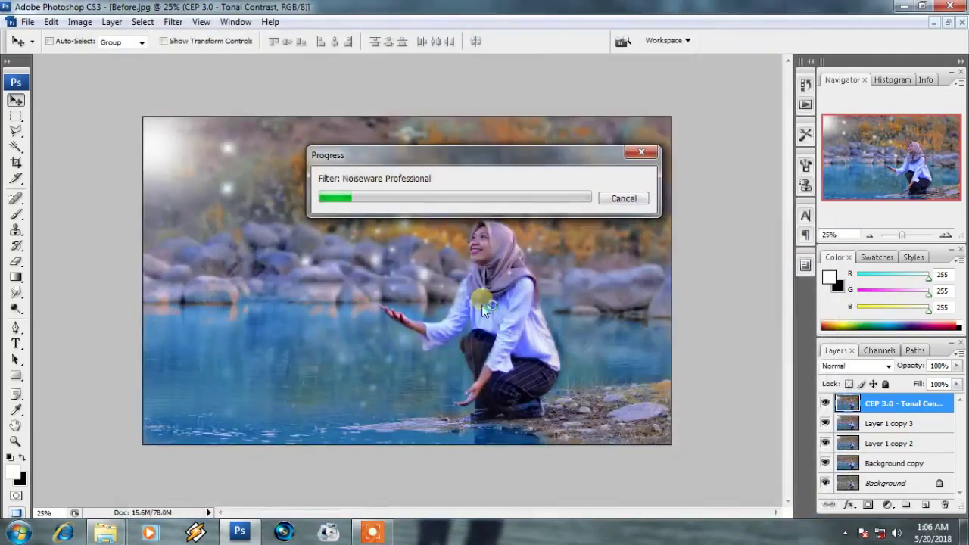
left_click(173, 22)
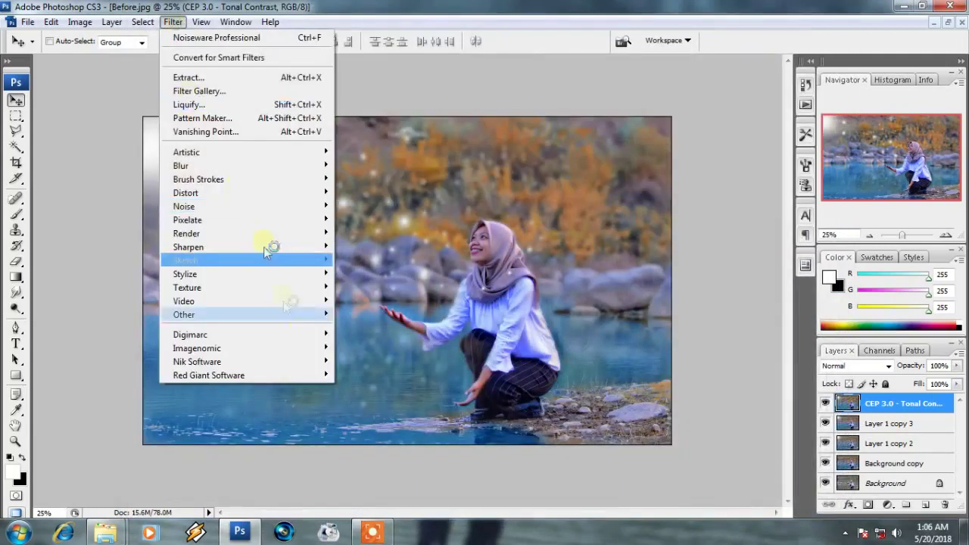
left_click(379, 346)
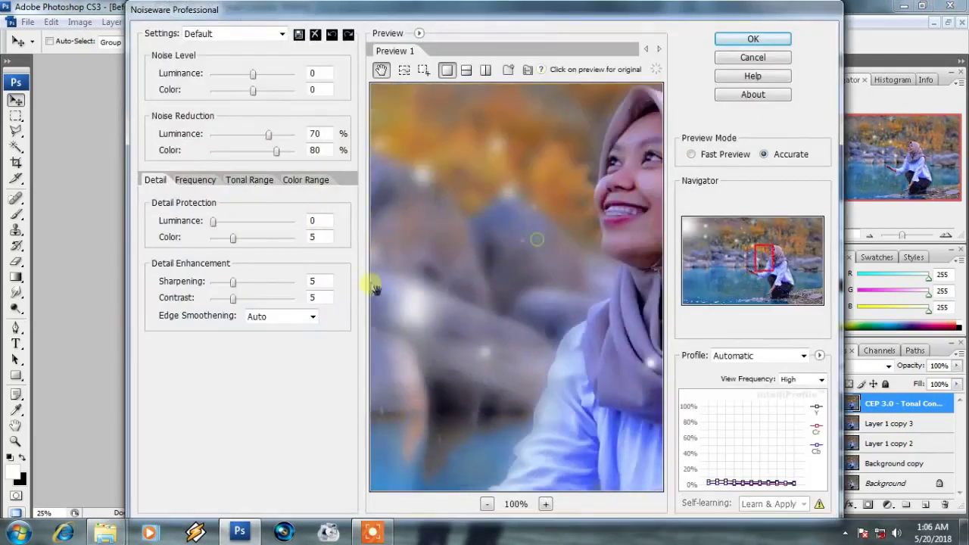
left_click_drag(253, 75, 292, 73)
left_click(214, 221)
type("0")
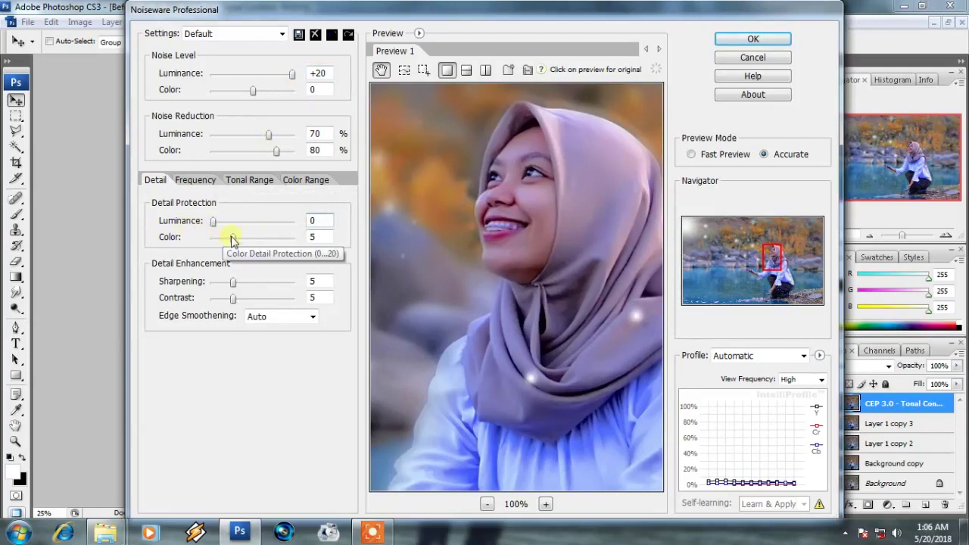
left_click(275, 239)
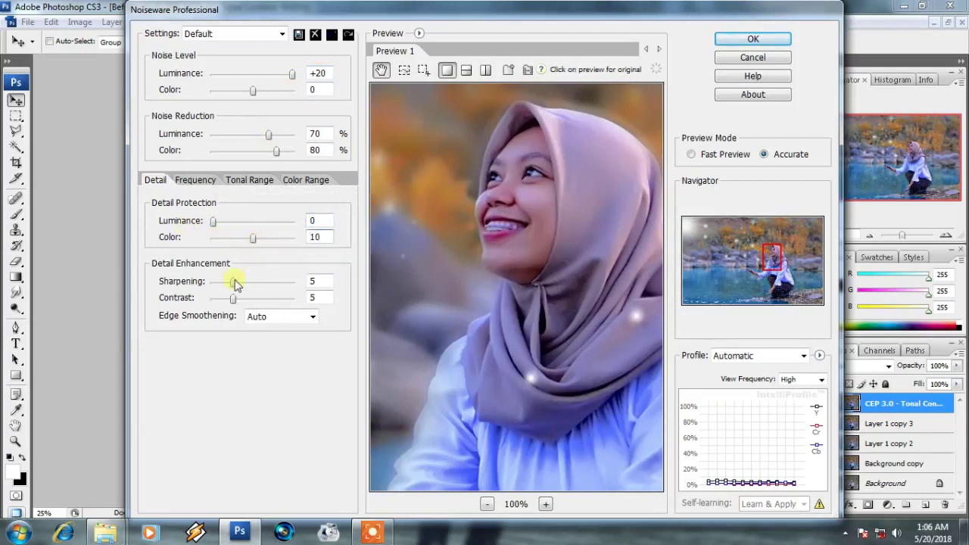
left_click_drag(303, 288, 285, 289)
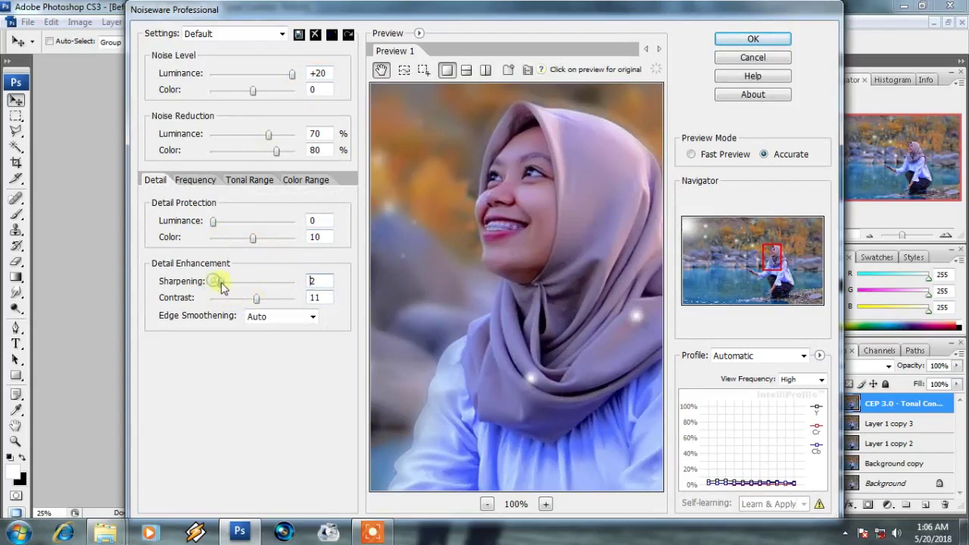
left_click(727, 42)
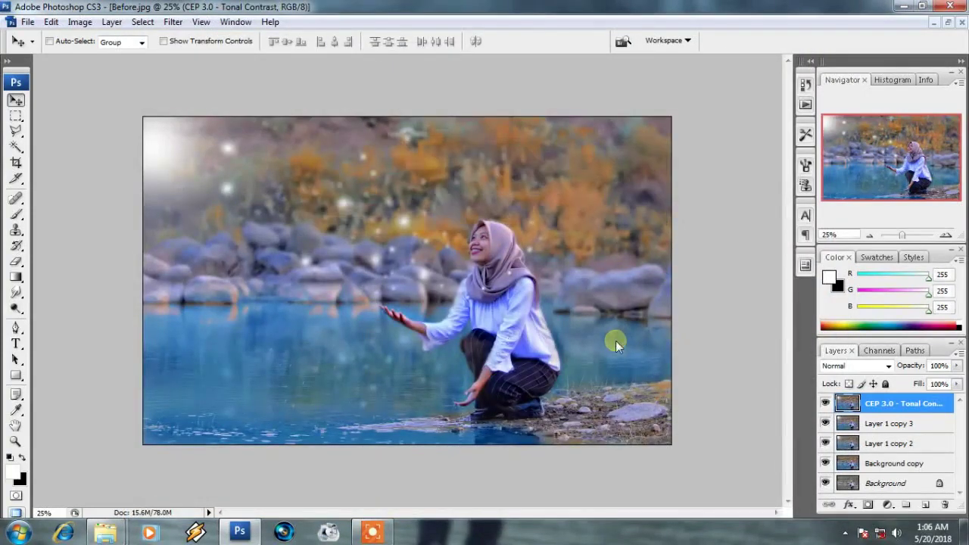
Step: Add a new empty Layer 1 above the Tonal Contrast layer
key("ctrl+shift+n")
key("Return")
key("b")
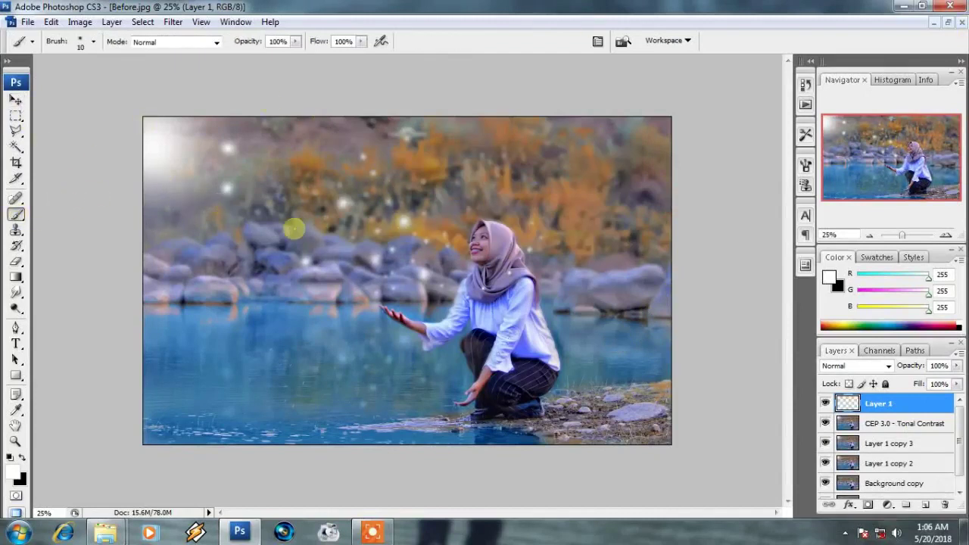
Step: Paint white haze at lower right with a 1000 brush, then fade the layer to 46% opacity
key("bracketright")
key("bracketright")
key("bracketright")
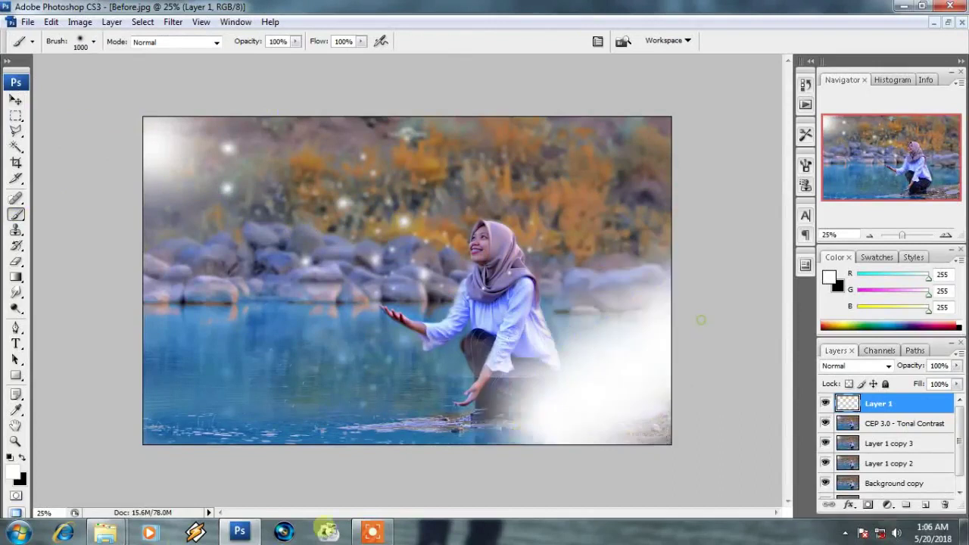
left_click_drag(649, 346, 725, 400)
left_click_drag(957, 366, 915, 382)
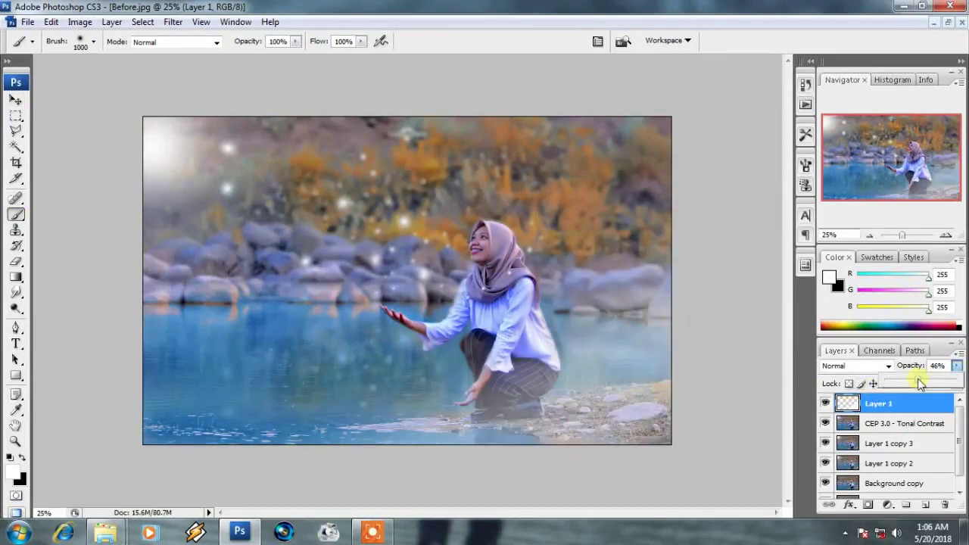